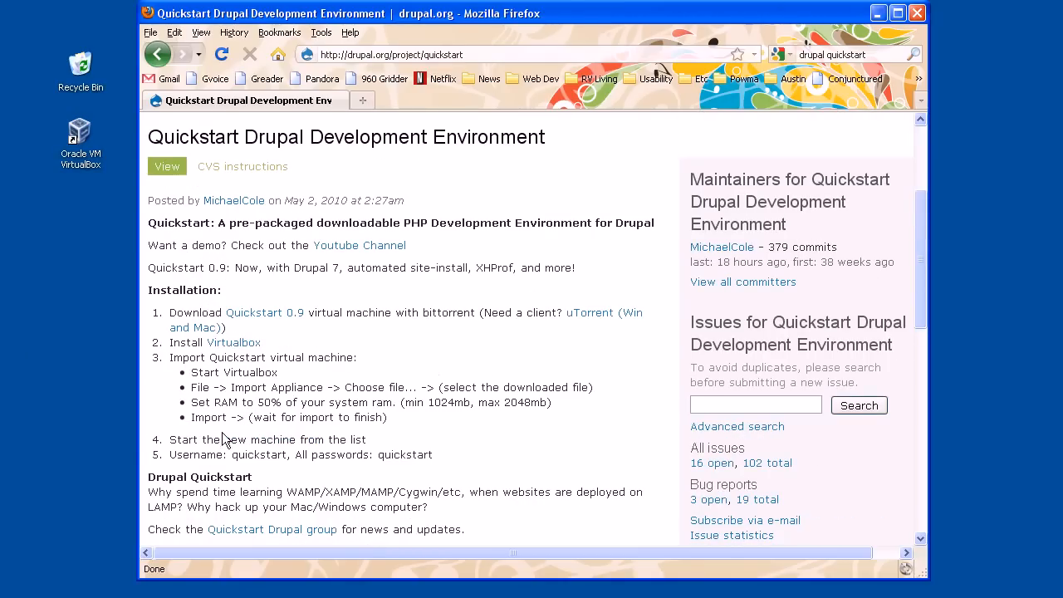
- Open the Quickstart 0.9 torrent from the Drupal project page in µTorrent and start downloading all of its files
scroll(223, 440, "down", 10)
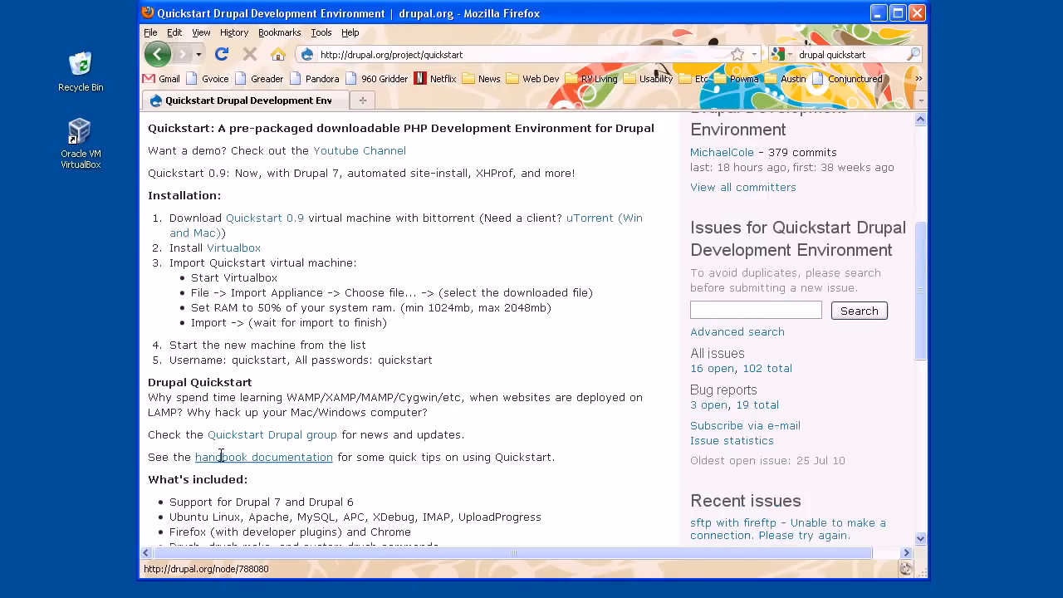
scroll(239, 431, "up", 12)
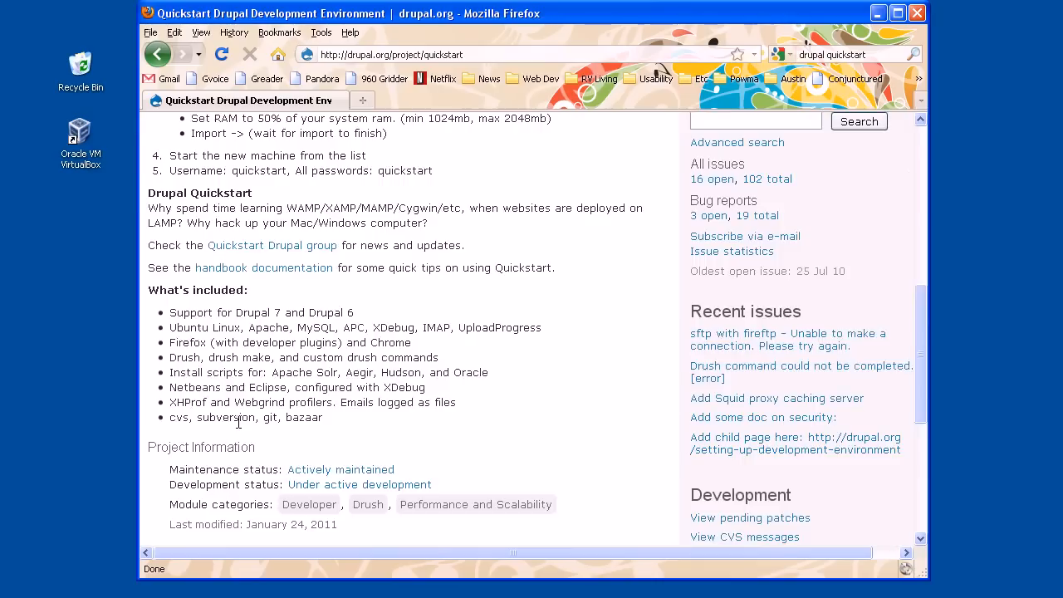
scroll(224, 413, "down", 4)
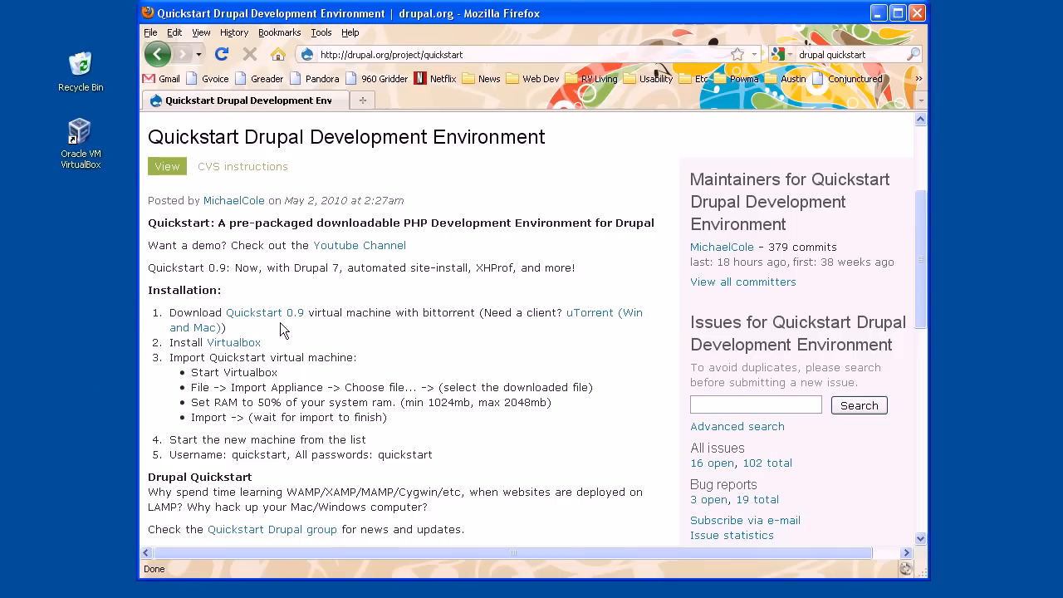
left_click(264, 316)
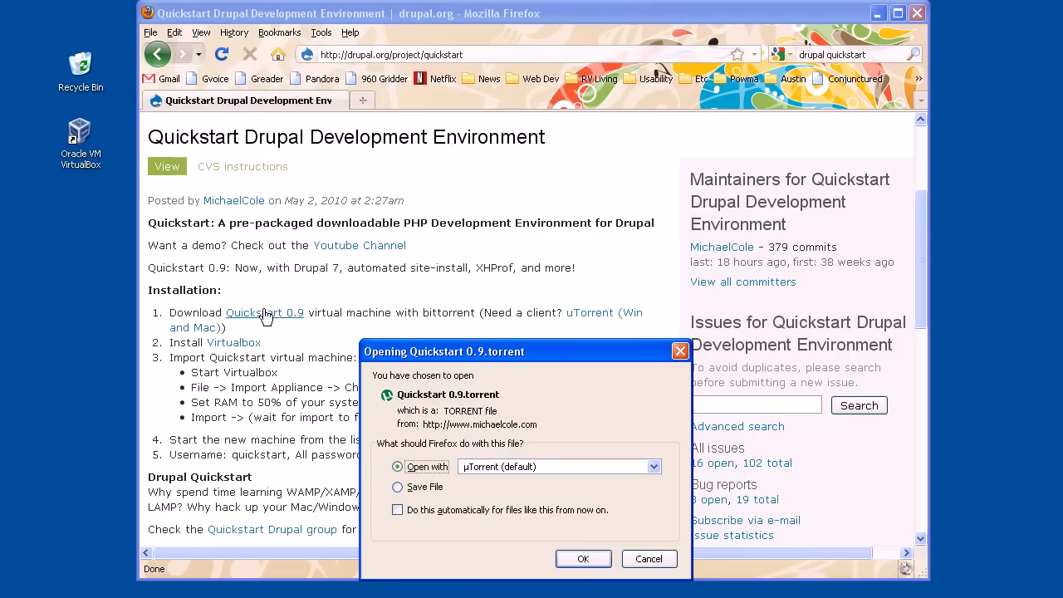
left_click(574, 561)
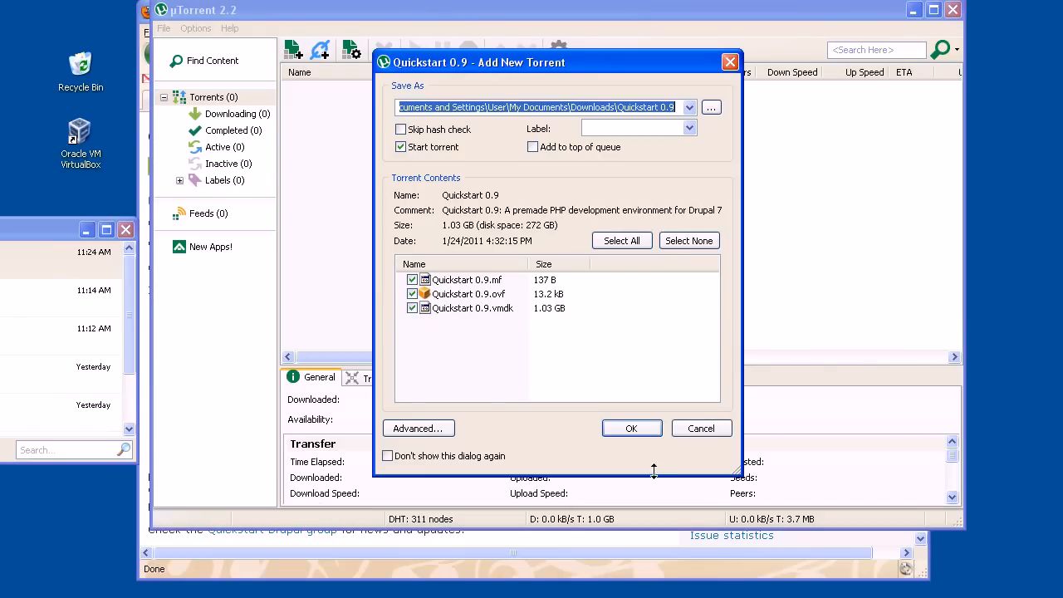
left_click(631, 429)
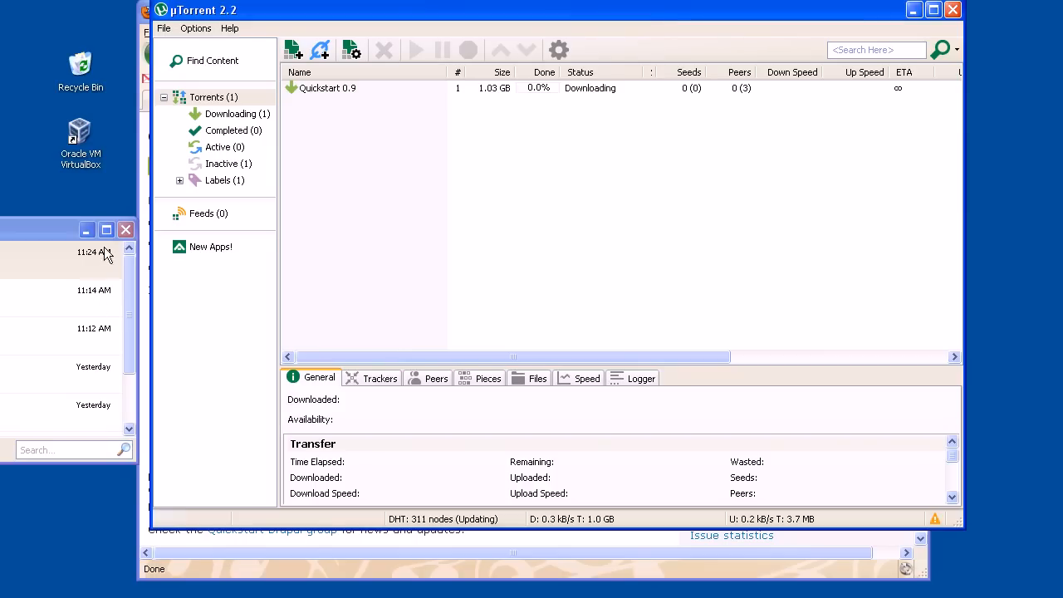
- Close the small window beside µTorrent, select the Quickstart 0.9 download and reposition the µTorrent window
left_click(125, 230)
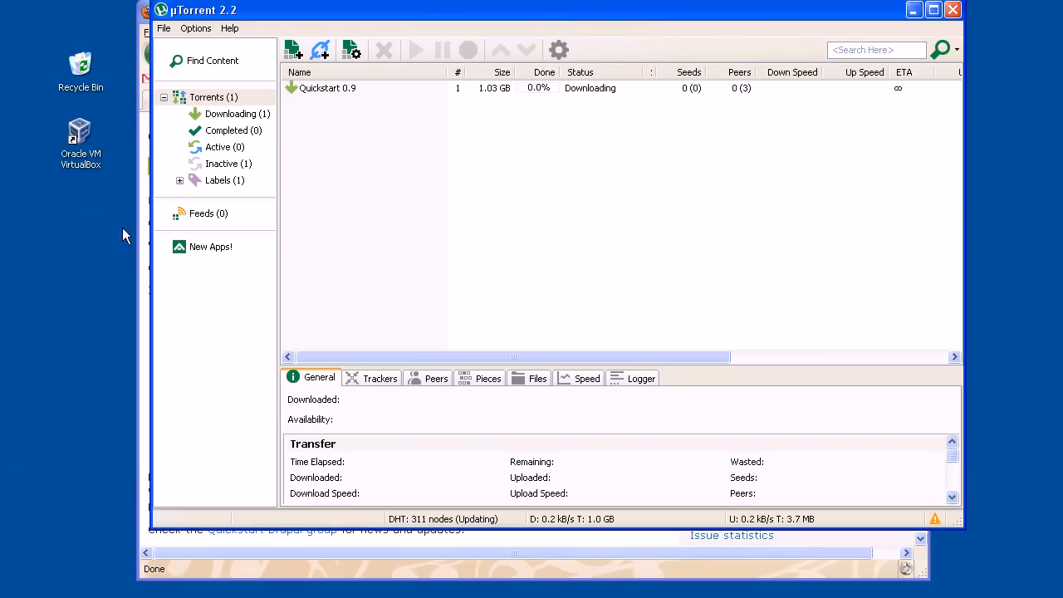
left_click(336, 96)
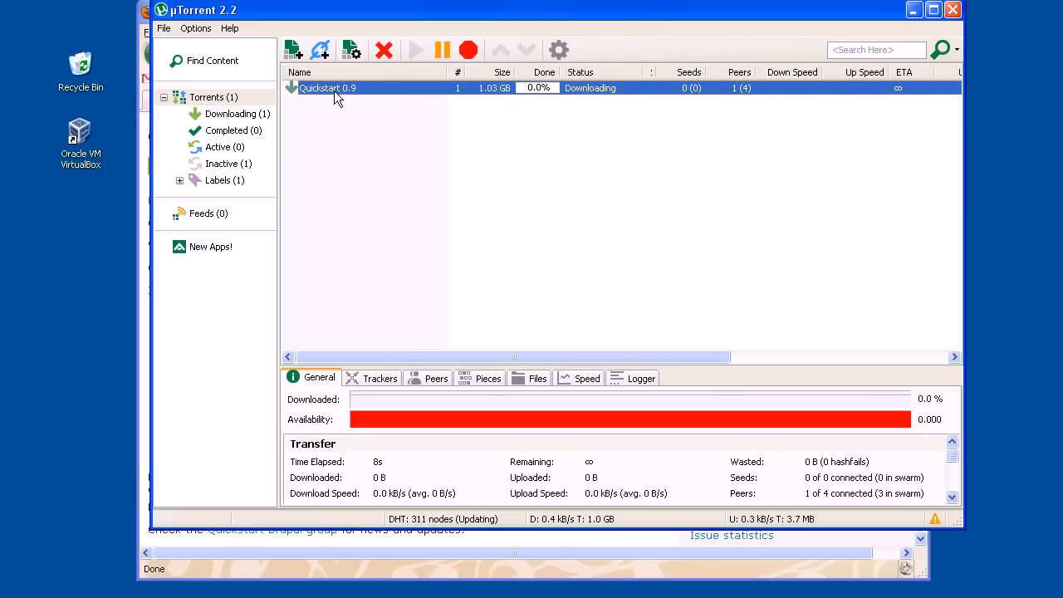
left_click_drag(316, 13, 283, 35)
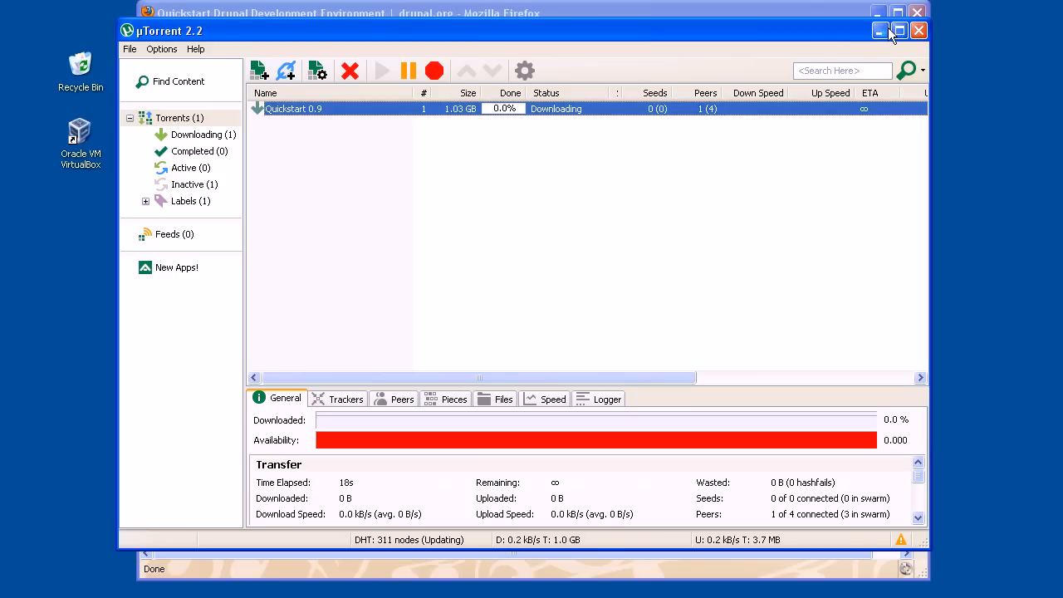
- Return to the Quickstart project page in Firefox and open the linked VirtualBox download page at its platform packages
left_click(510, 15)
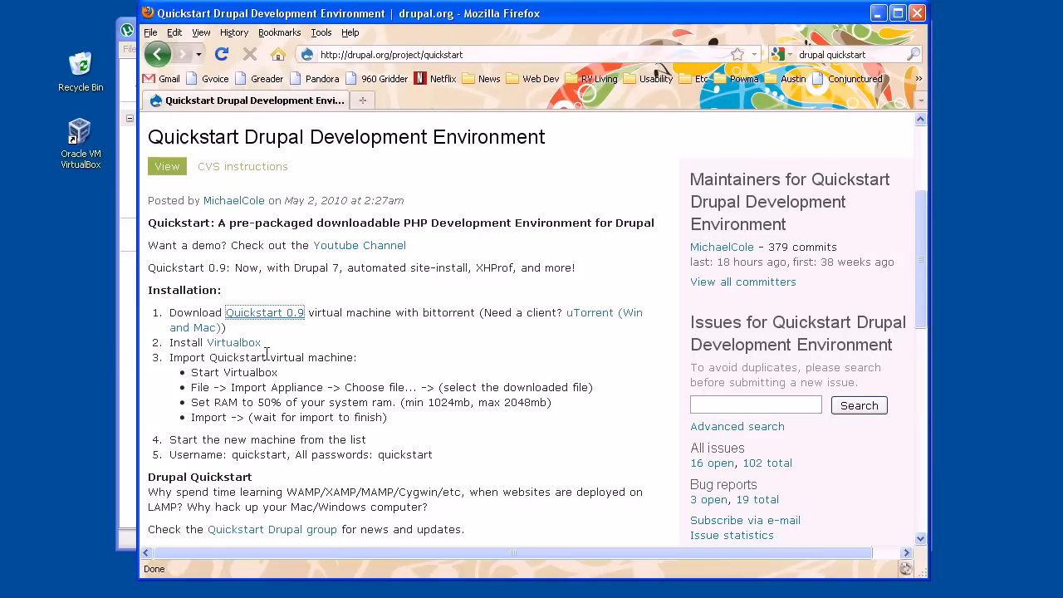
left_click(230, 344)
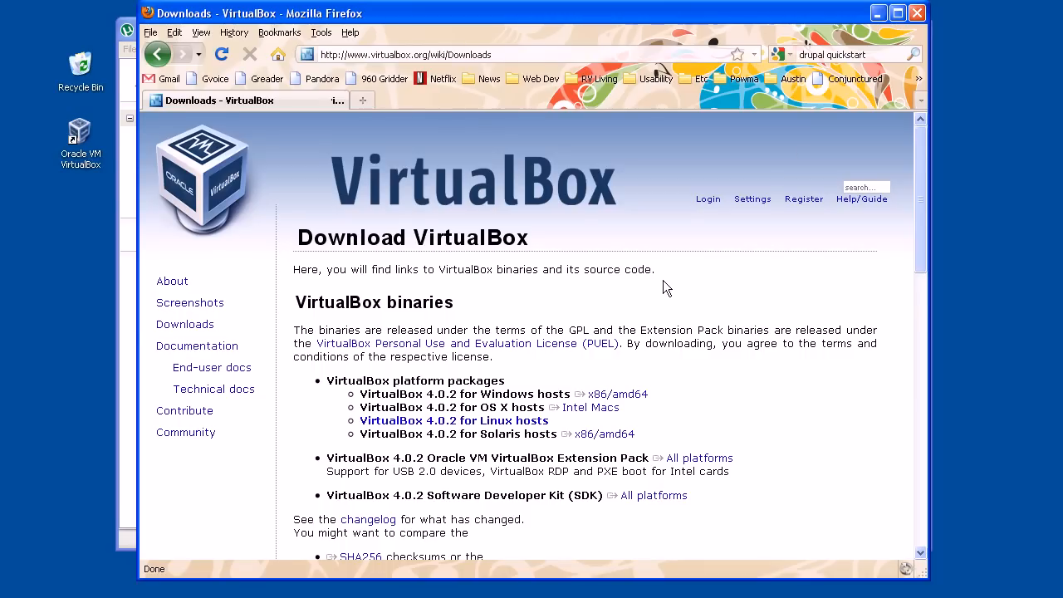
scroll(663, 280, "down", 2)
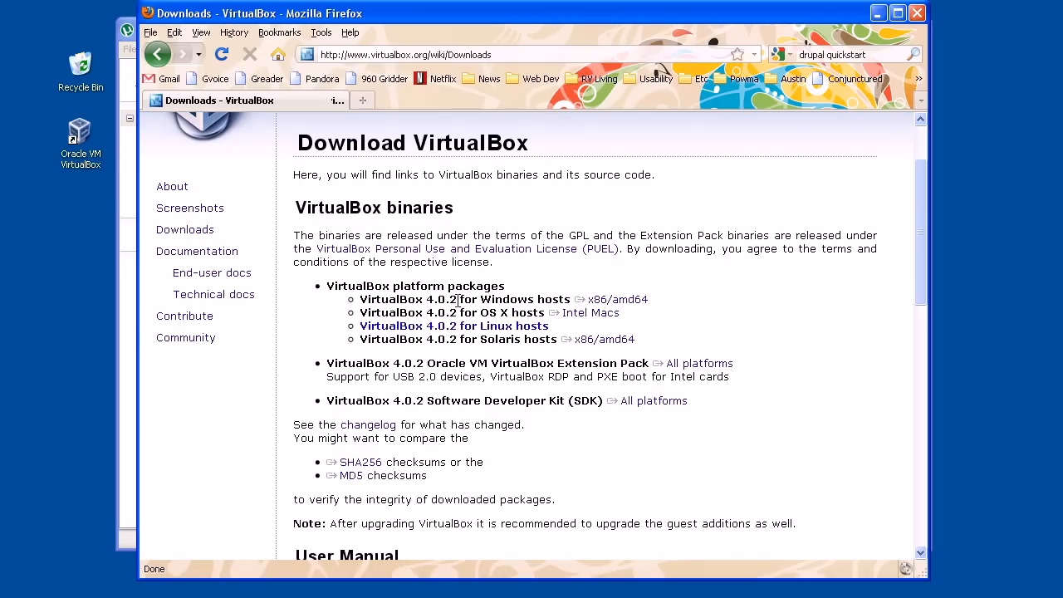
- Examine the VirtualBox 4.0.2 platform packages offered for Windows, OS X and Linux hosts
left_click_drag(458, 299, 560, 299)
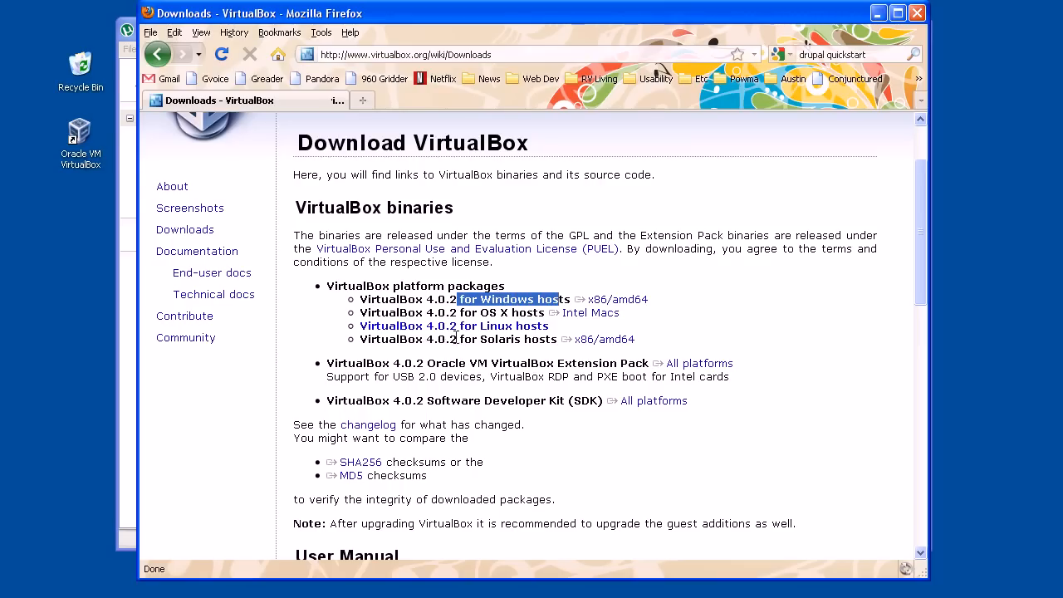
left_click(483, 285)
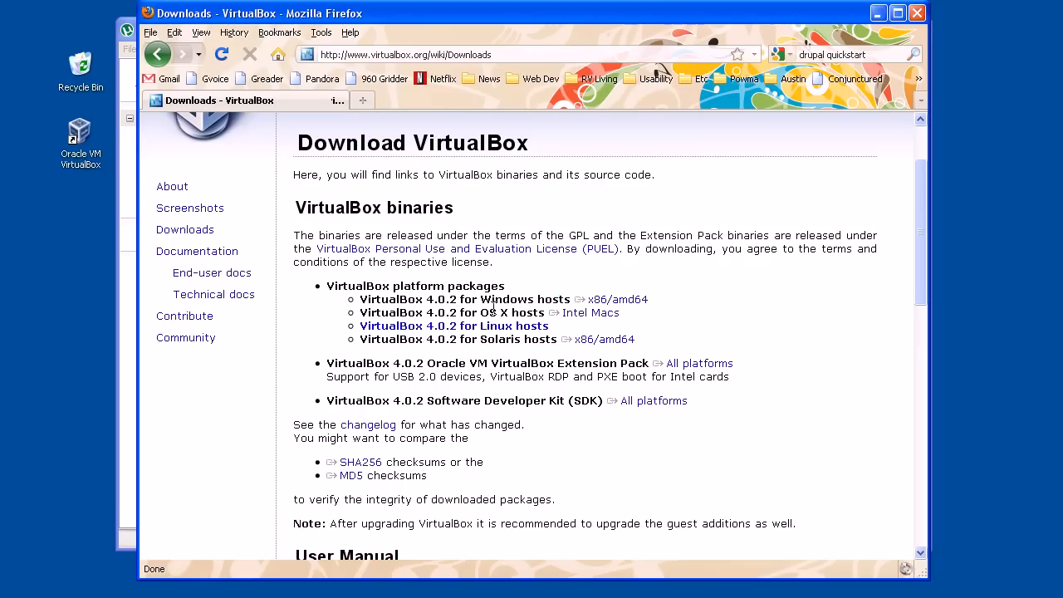
left_click_drag(483, 299, 539, 313)
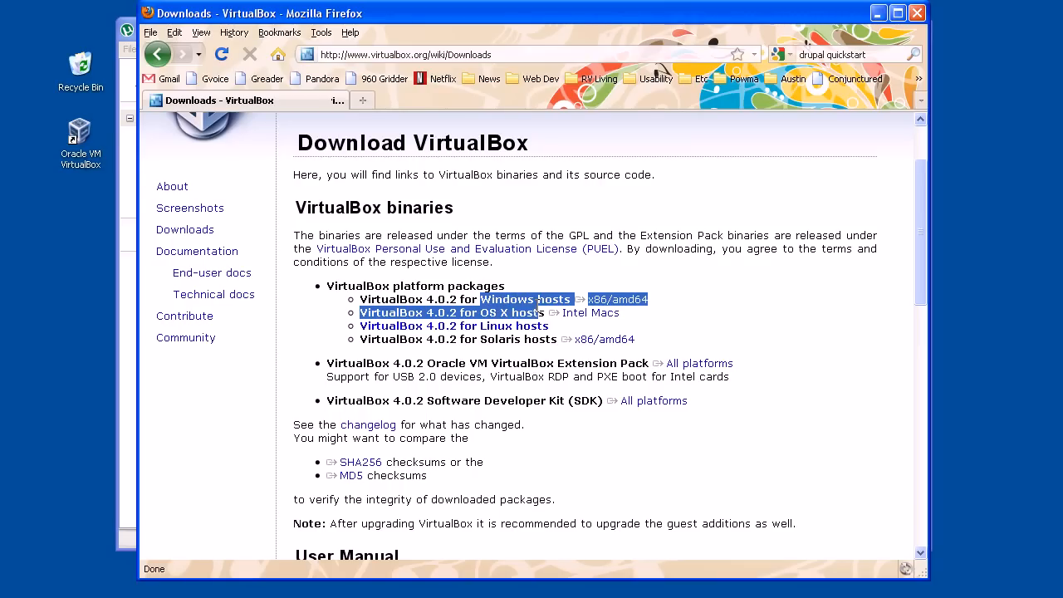
left_click(483, 314)
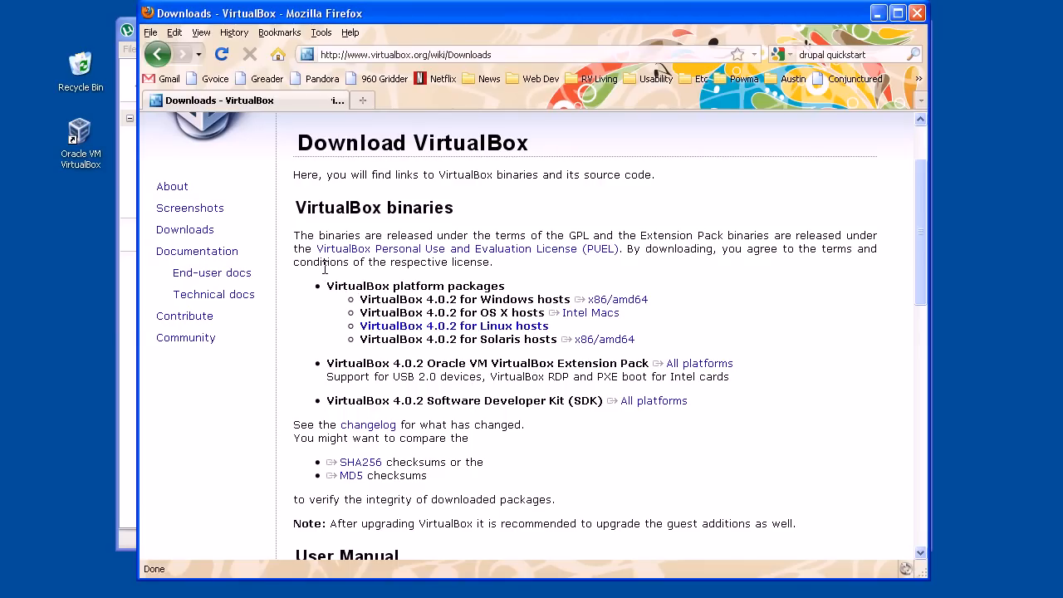
triple_click(427, 326)
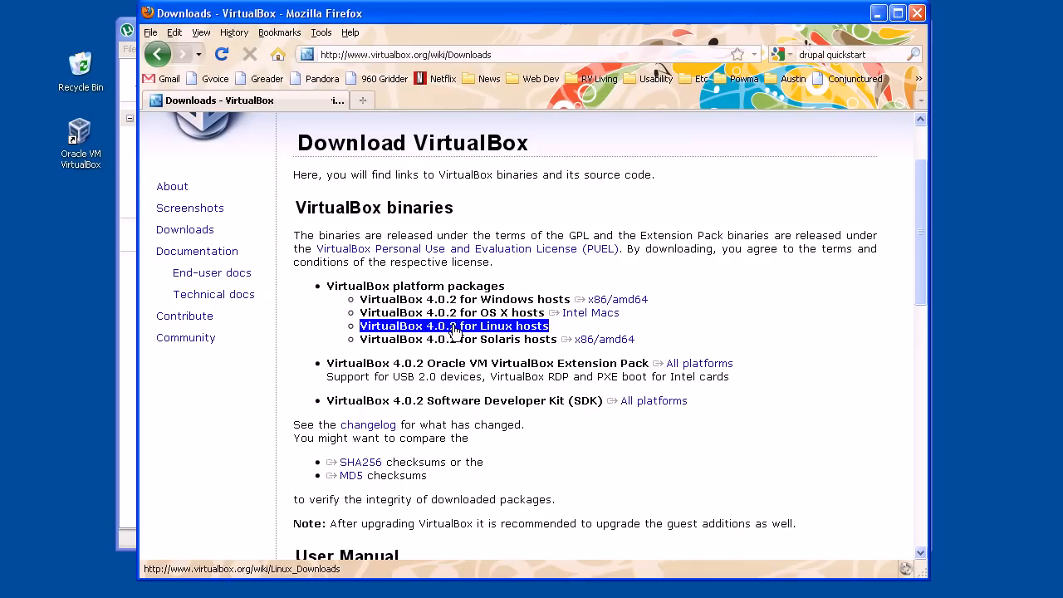
left_click(448, 335)
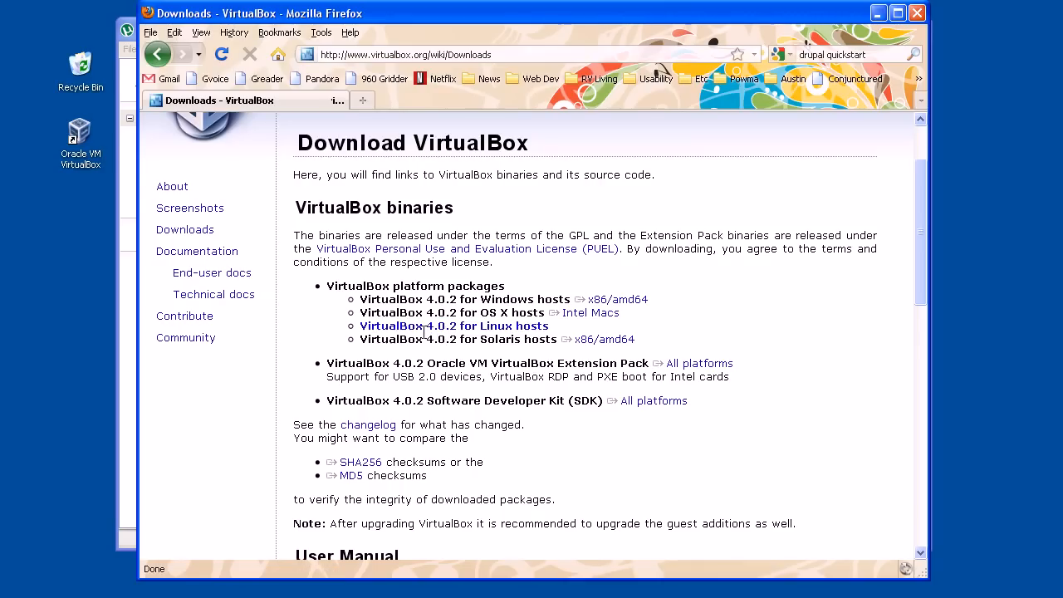
triple_click(426, 331)
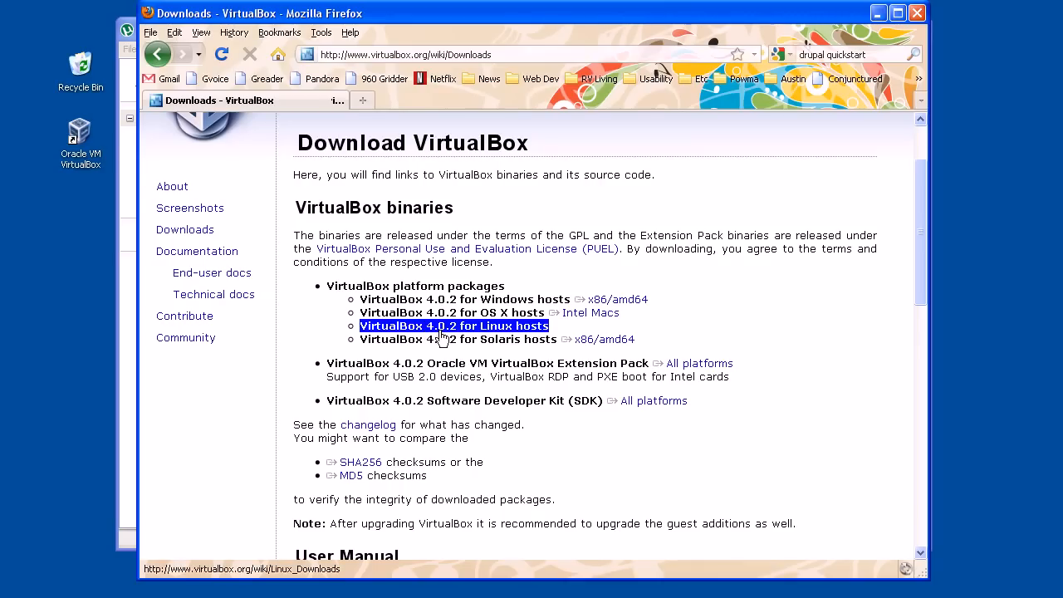
left_click(440, 337)
triple_click(401, 337)
left_click(352, 277)
triple_click(369, 329)
left_click(357, 235)
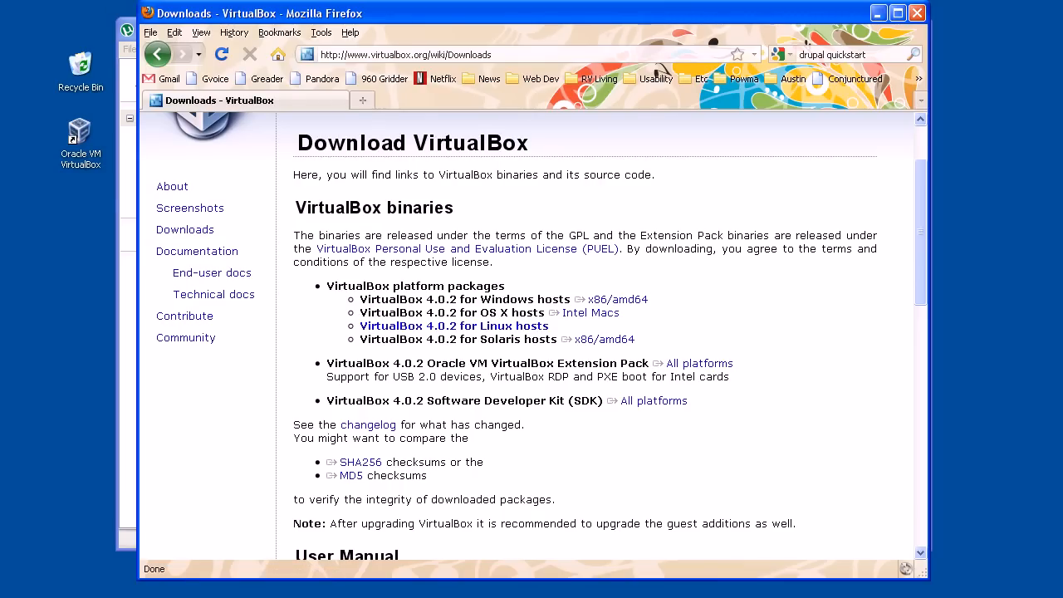
- Minimize the Firefox and µTorrent windows and launch Oracle VM VirtualBox from the desktop
left_click(877, 14)
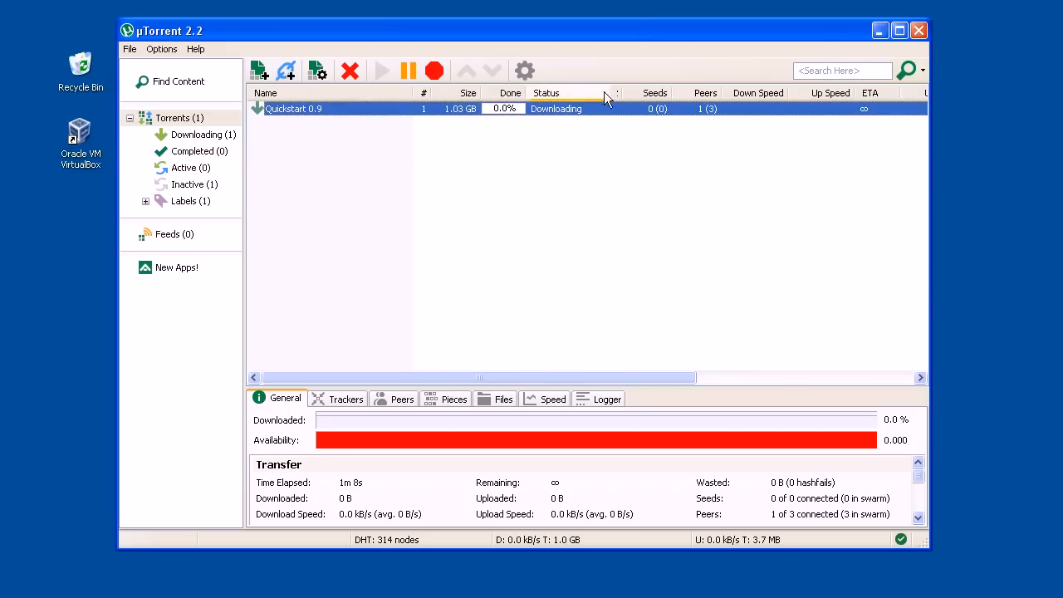
left_click(879, 30)
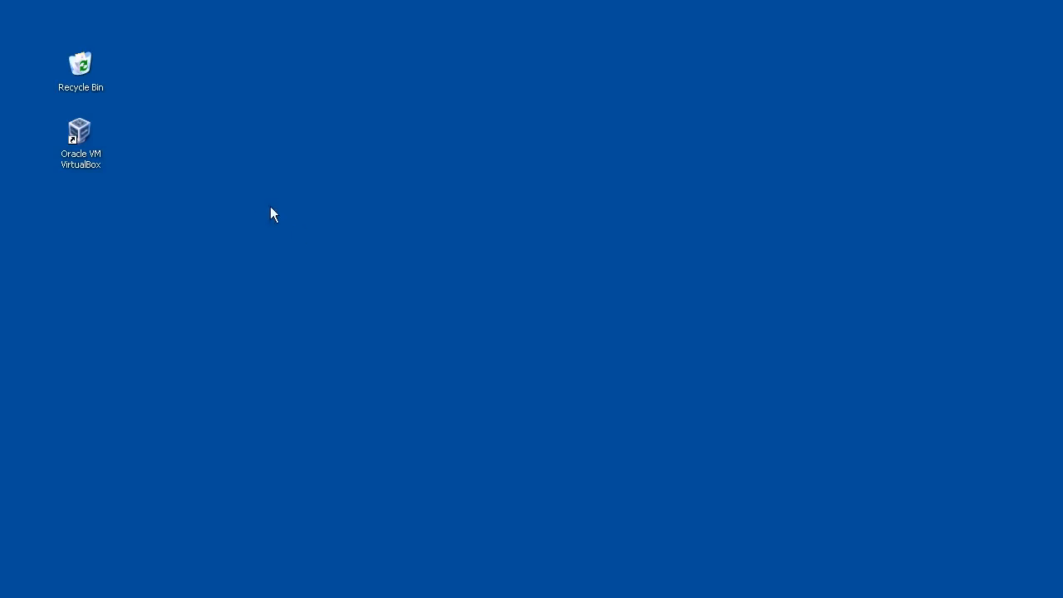
left_click(79, 155)
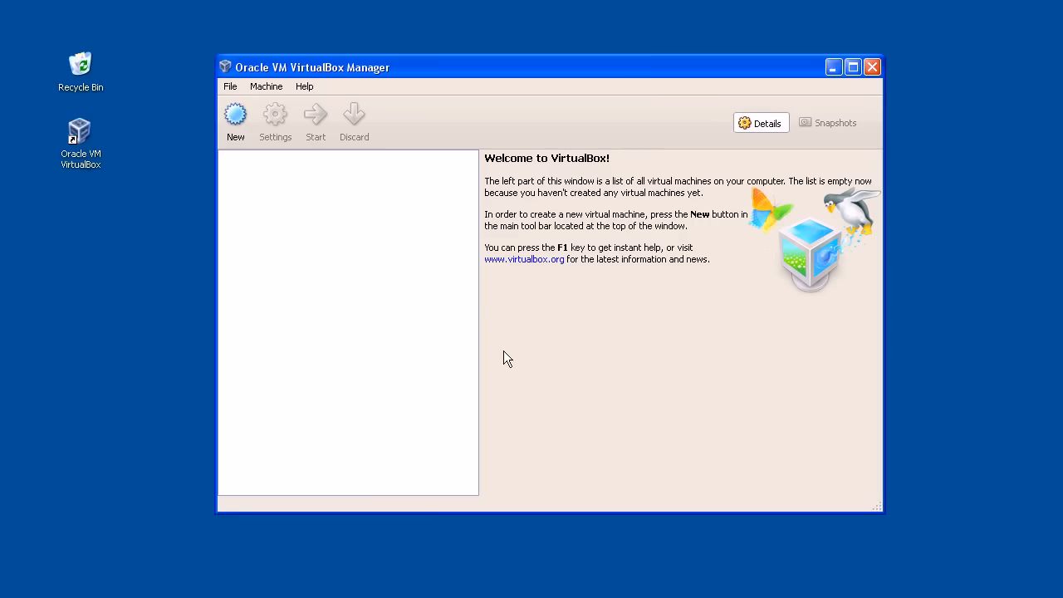
left_click(229, 87)
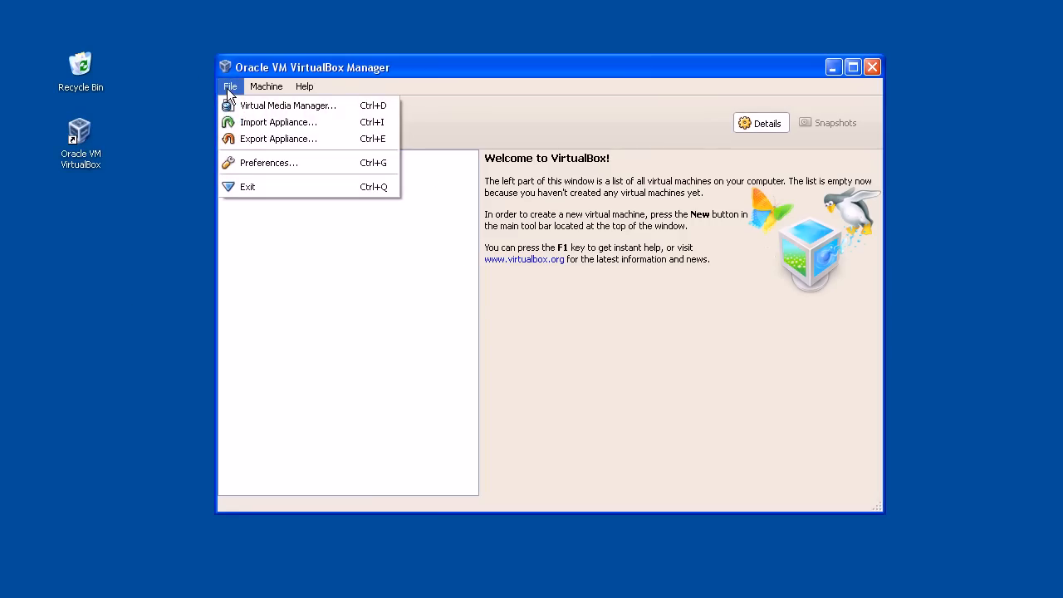
left_click(257, 230)
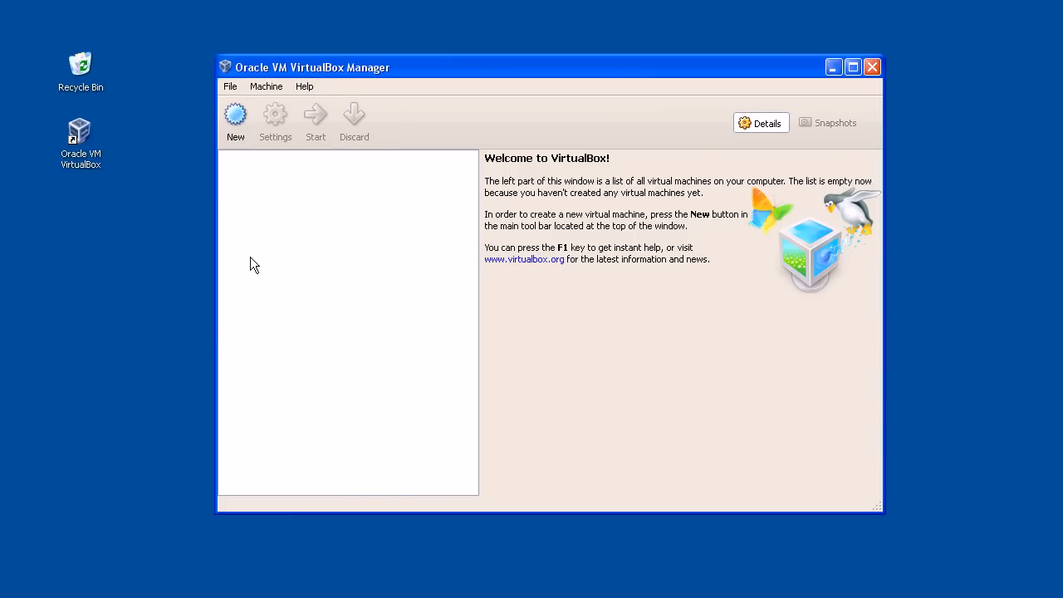
left_click(235, 121)
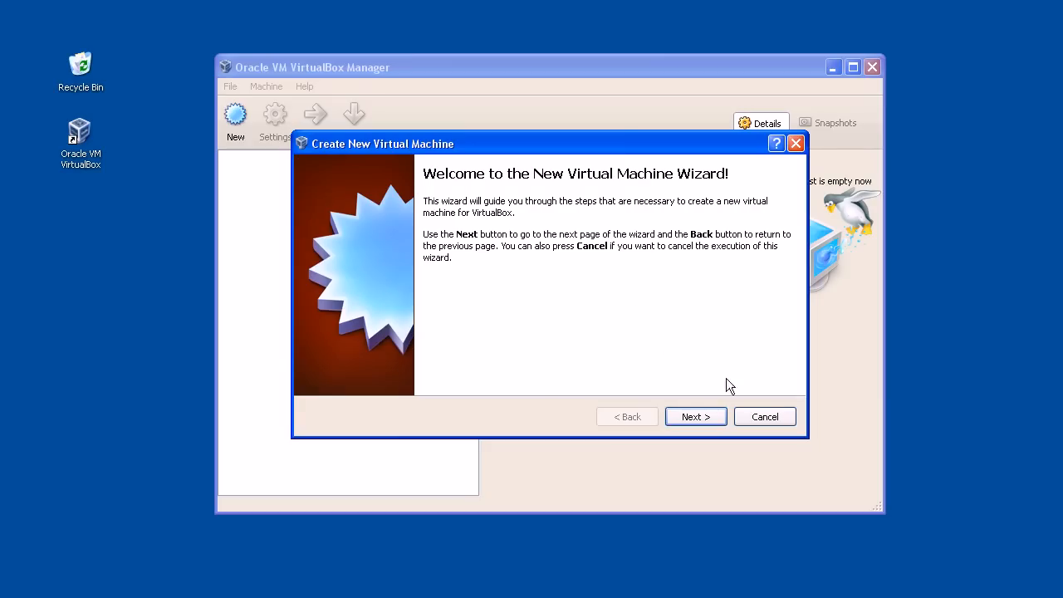
left_click(765, 417)
- Start an appliance import and choose Quickstart 0.9.ovf from the DataSSD (D:) drive as the source file
left_click(230, 86)
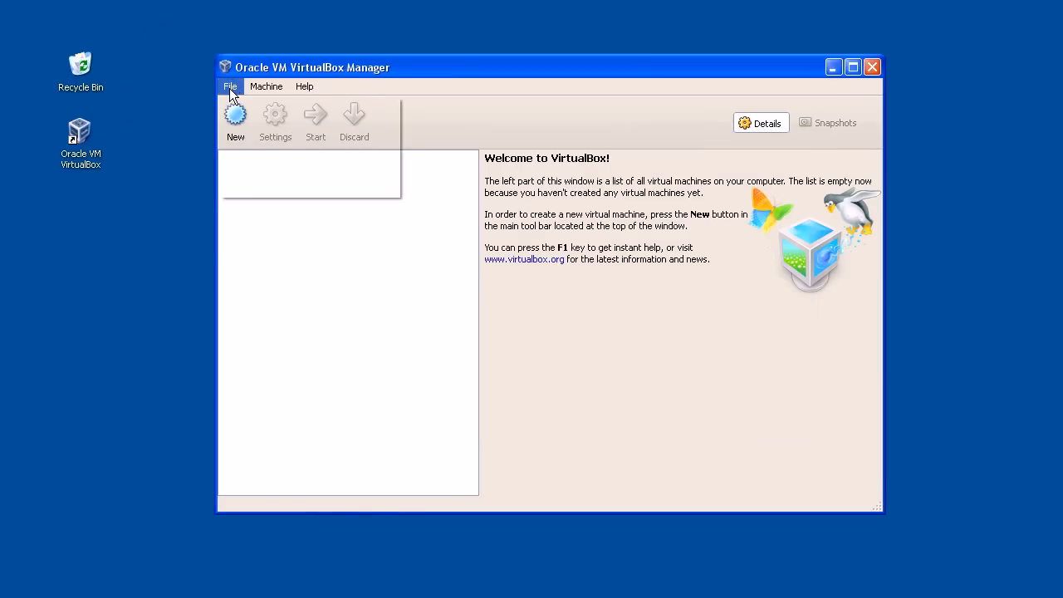
left_click(247, 125)
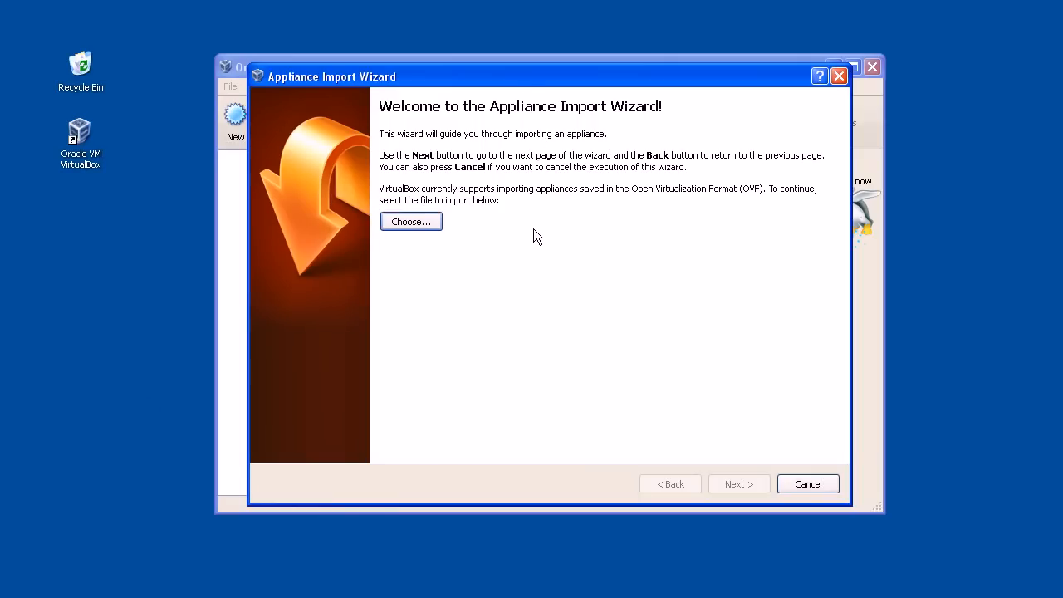
left_click(411, 222)
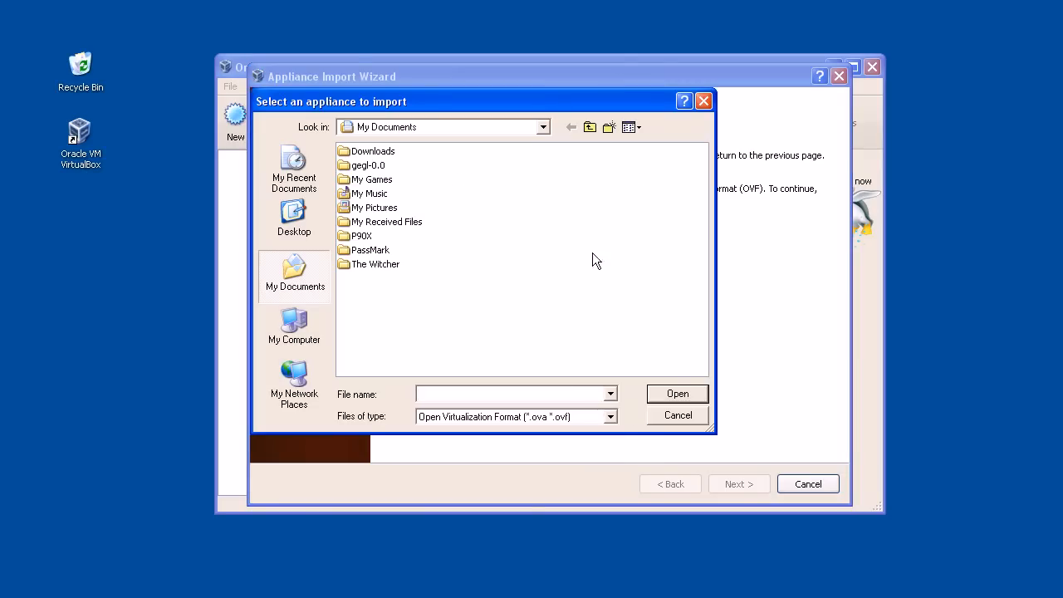
left_click(481, 127)
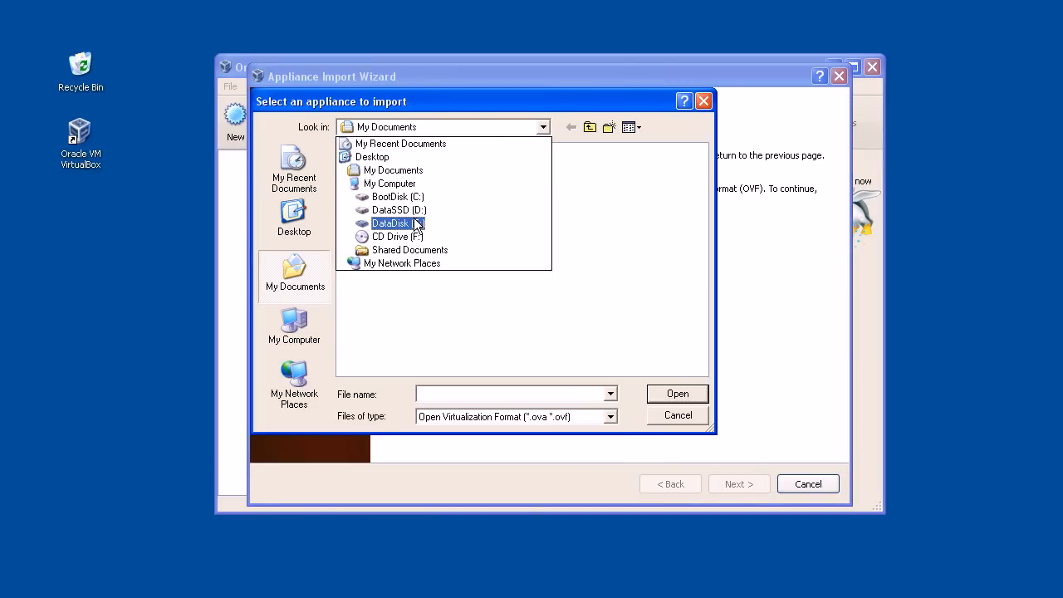
left_click(415, 211)
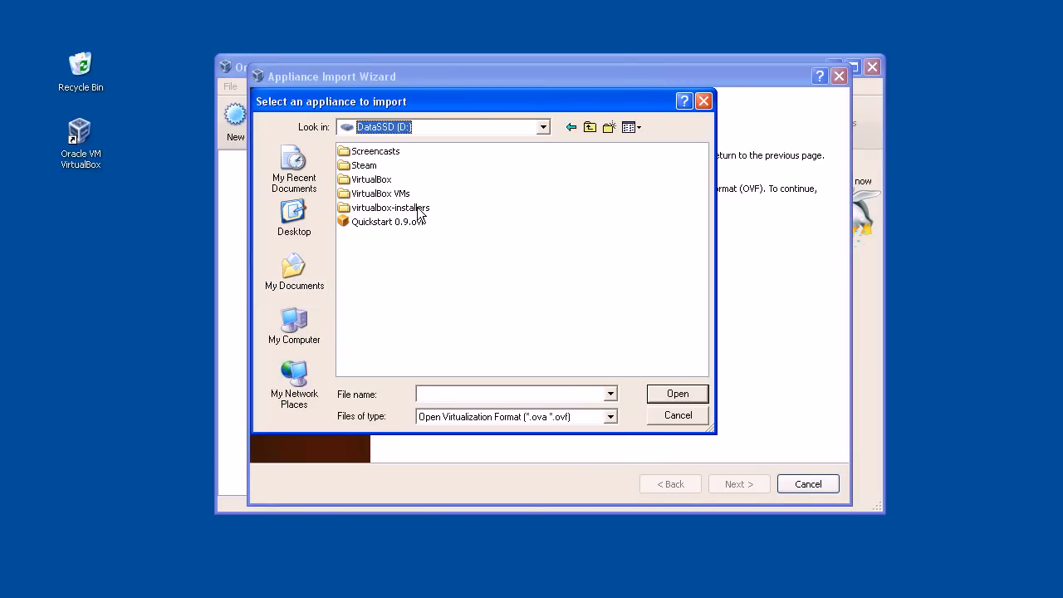
left_click(370, 225)
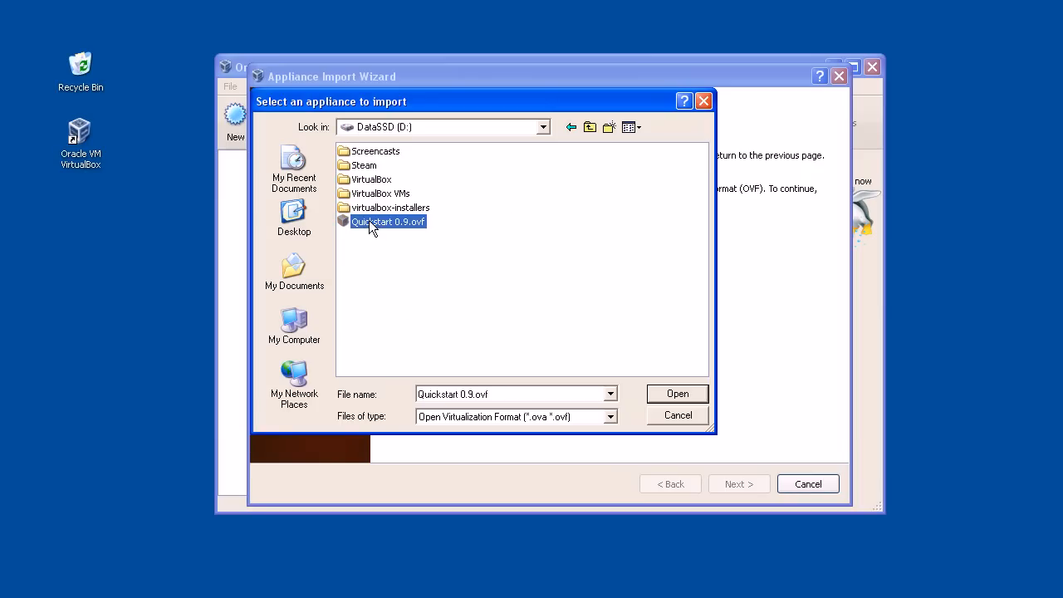
double_click(368, 222)
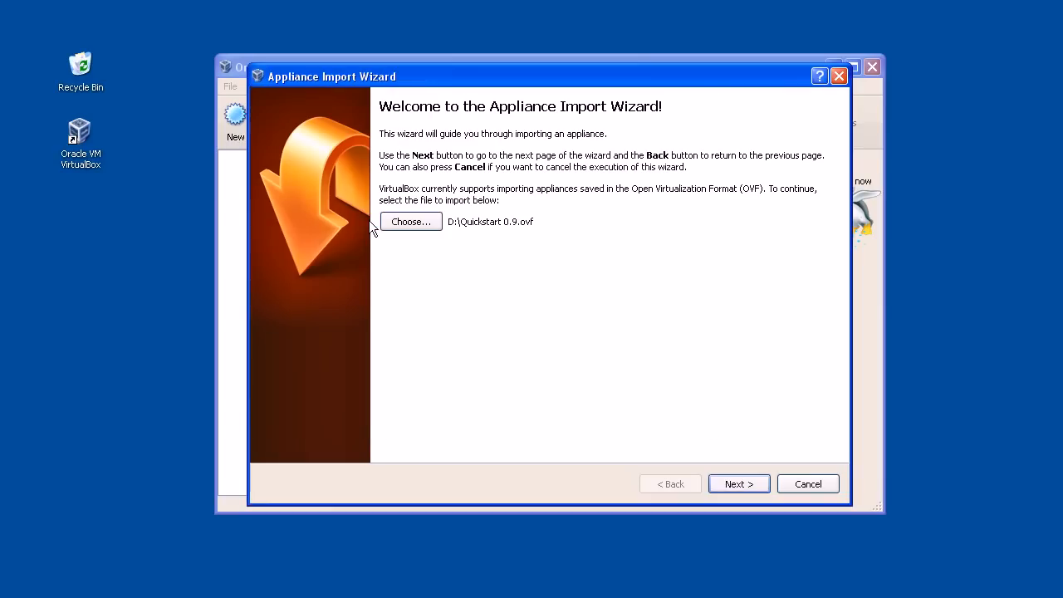
- Continue to the appliance import settings and review the CPU, RAM, DVD, sound card and network adapter entries
left_click(729, 484)
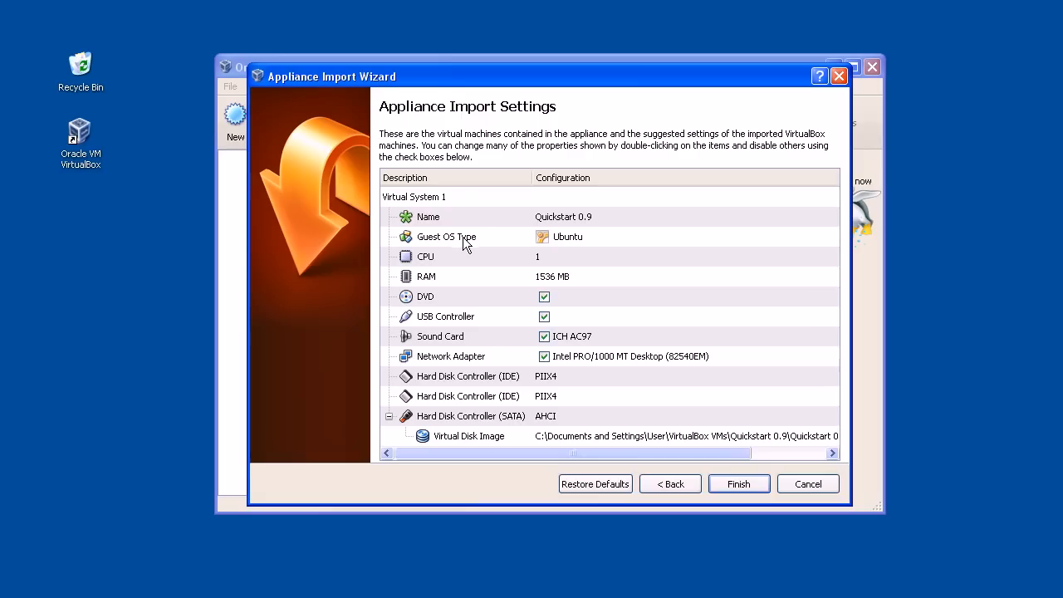
left_click(556, 257)
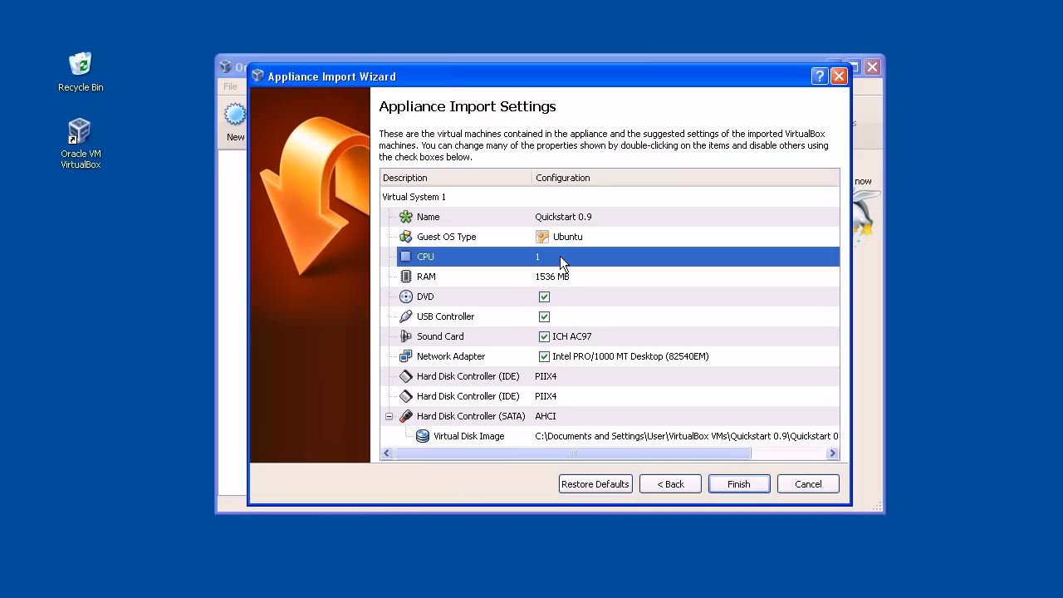
left_click(516, 276)
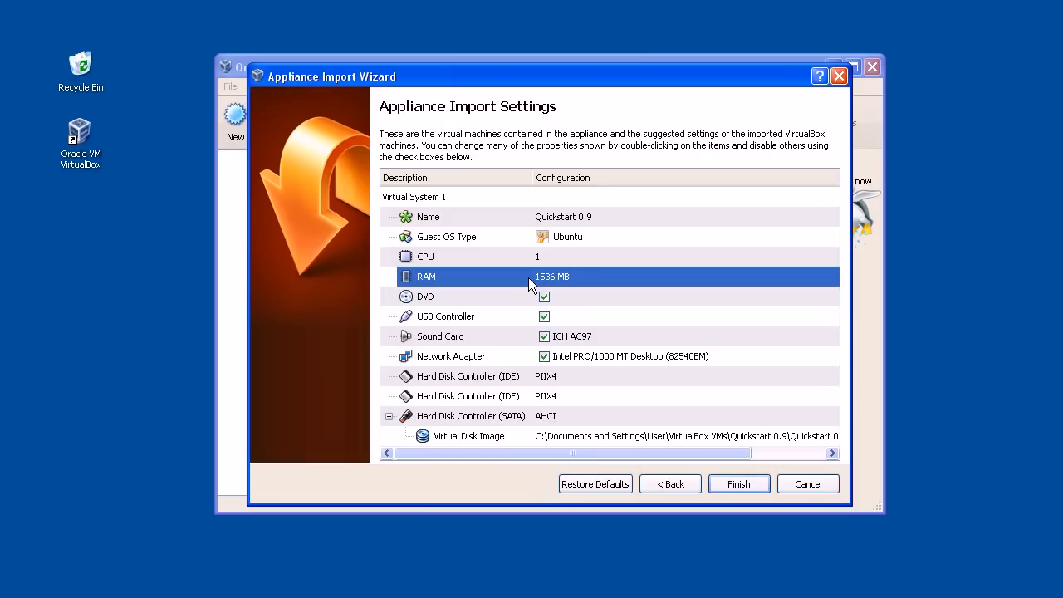
left_click(590, 293)
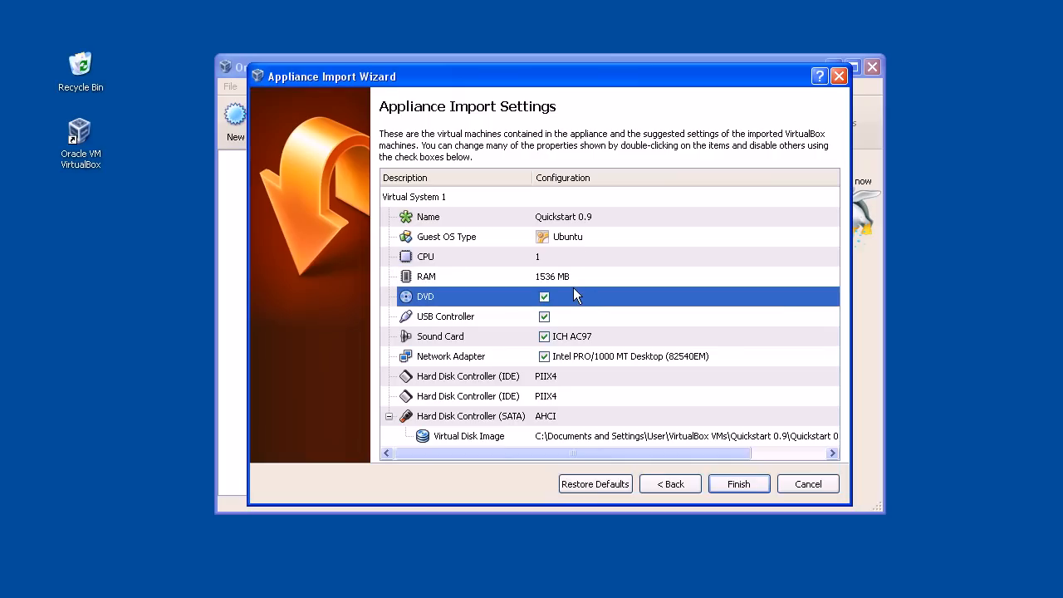
left_click(601, 341)
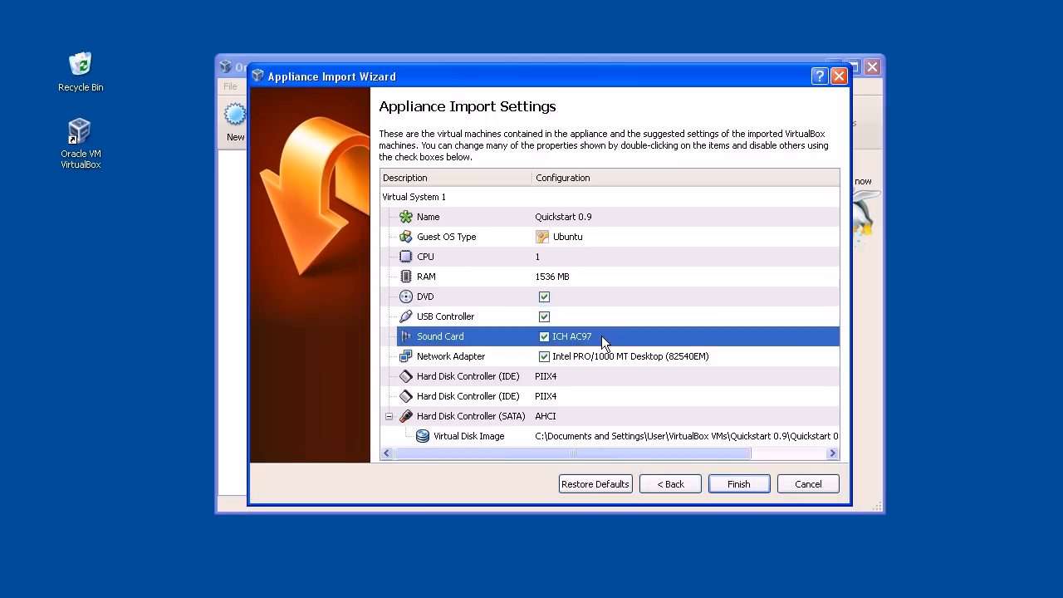
left_click(602, 355)
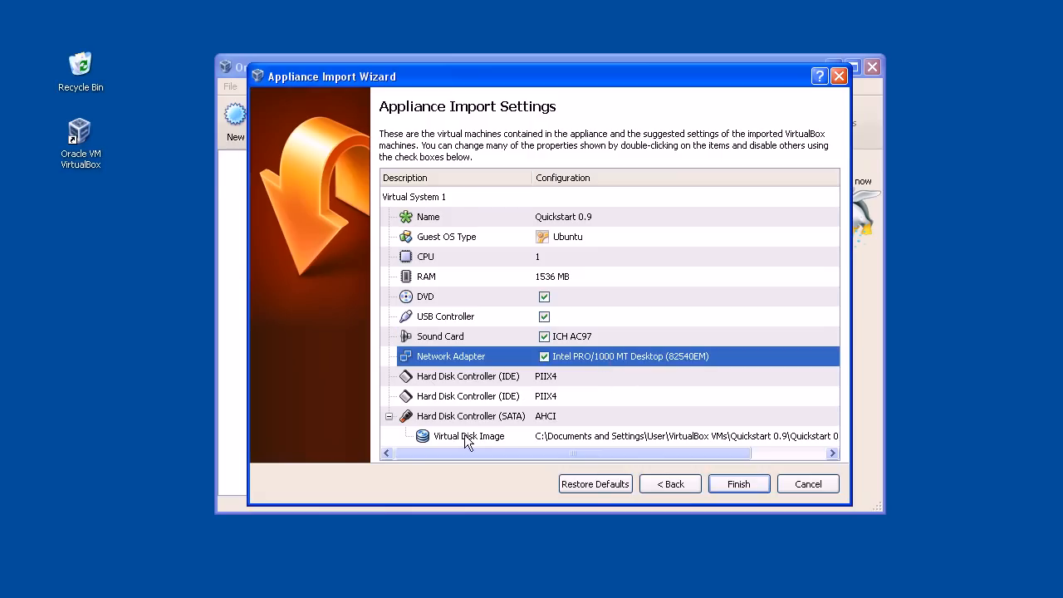
- Set the virtual disk image path to D:\VirtualBox VMs\Quickstart 0.9\Quickstart 0.9.vmdk and run the appliance import
double_click(635, 431)
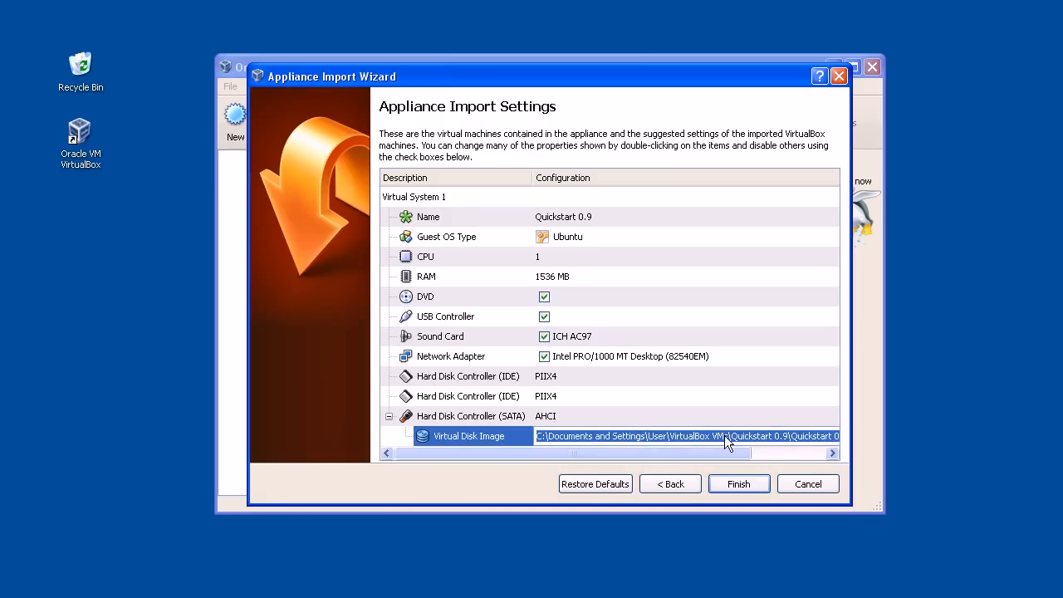
left_click_drag(665, 435, 579, 435)
type("D:\\")
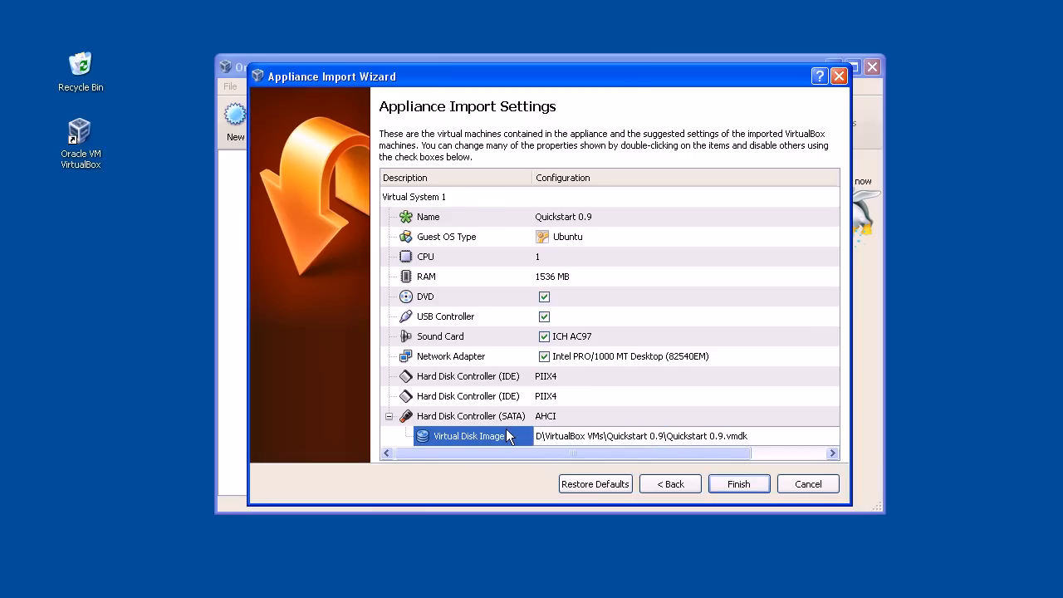
key("BackSpace")
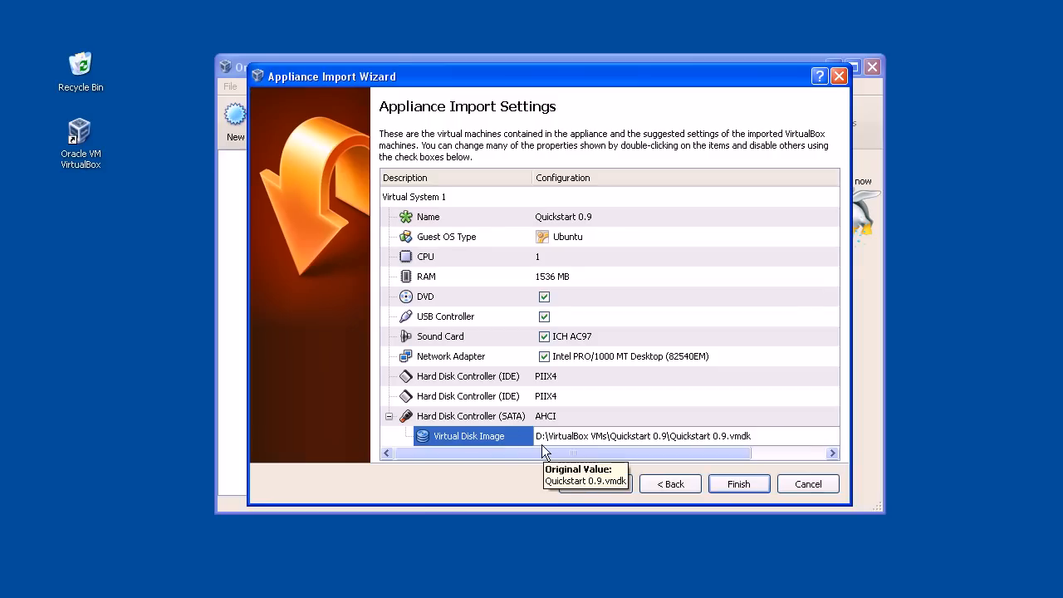
left_click(725, 485)
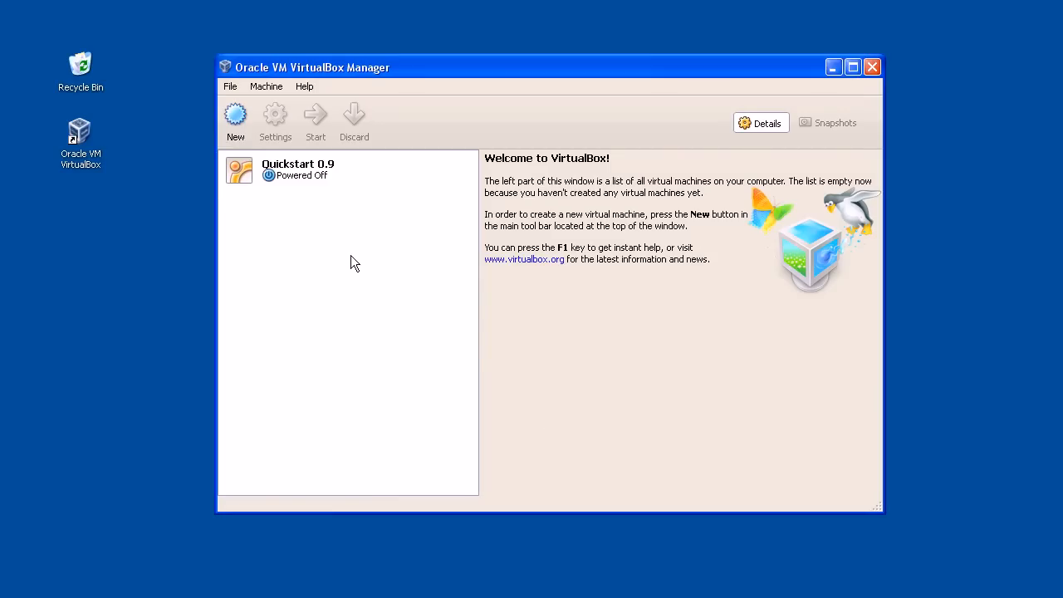
left_click(229, 87)
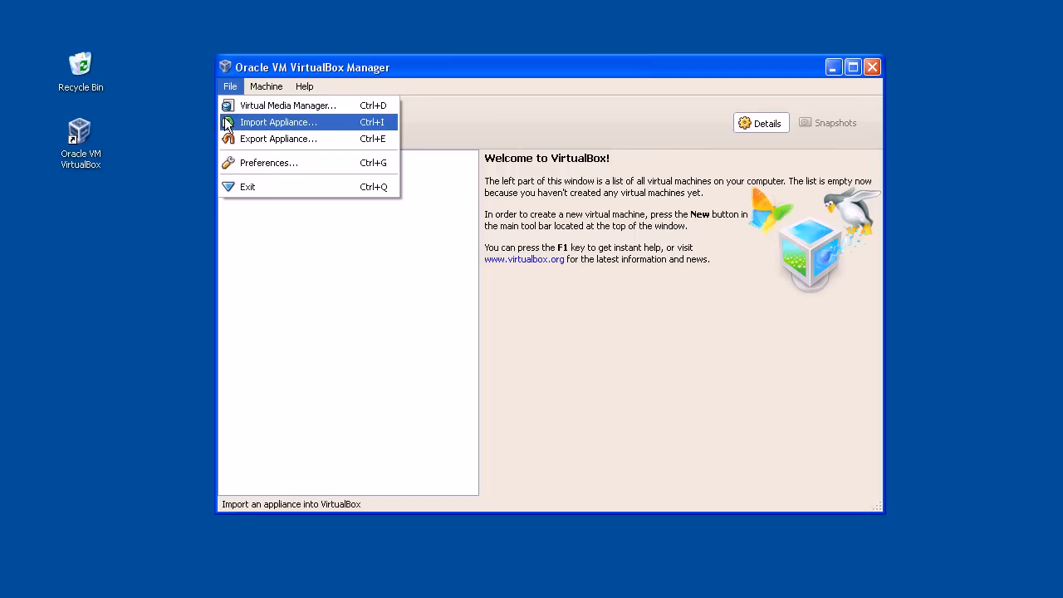
left_click(408, 357)
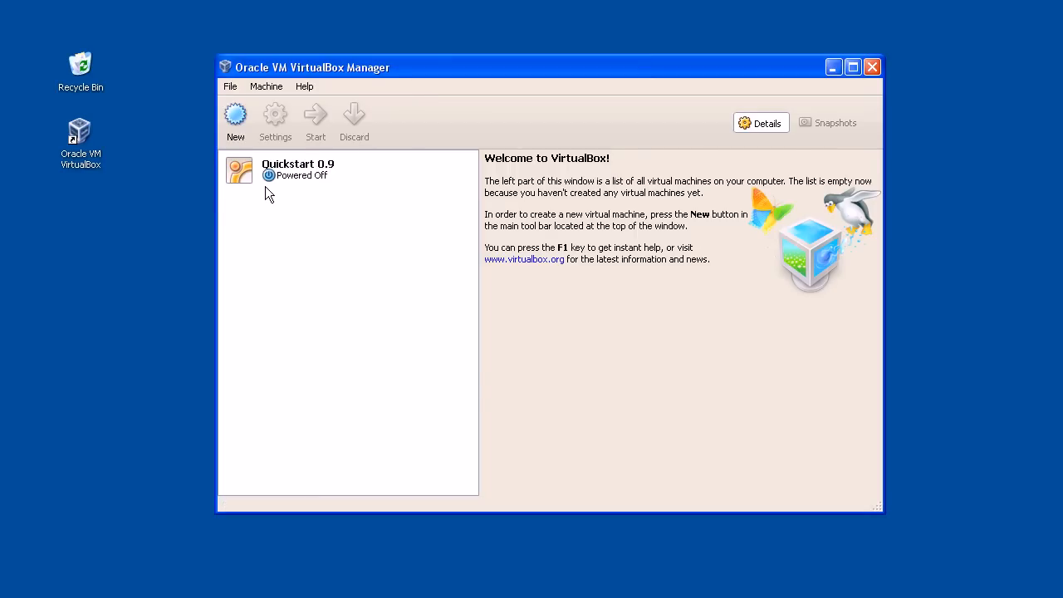
- Select the Quickstart 0.9 machine, look through its details and open its Shared Folders settings
left_click(319, 176)
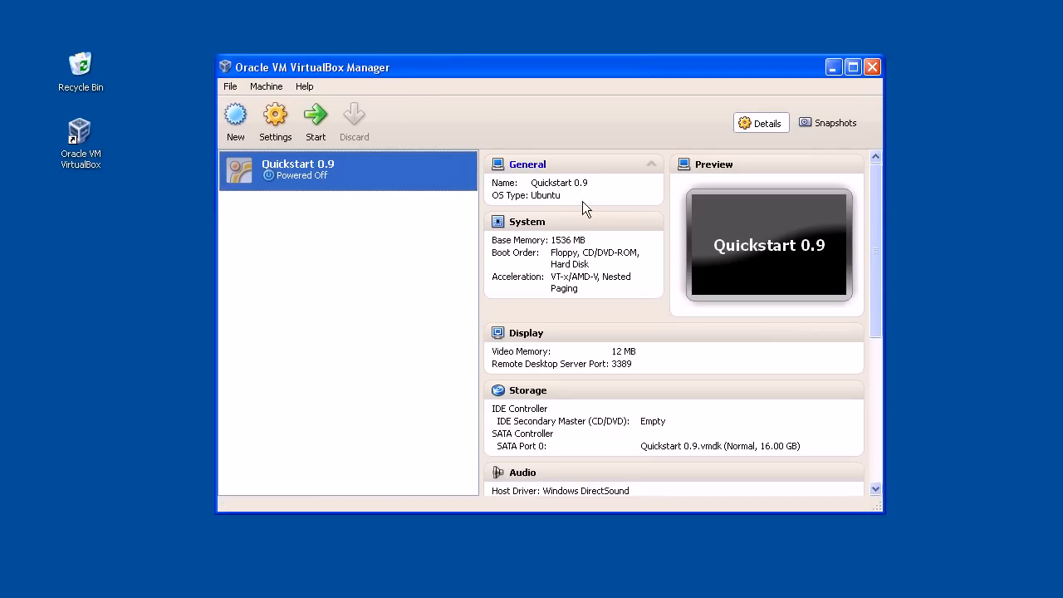
scroll(578, 262, "down", 6)
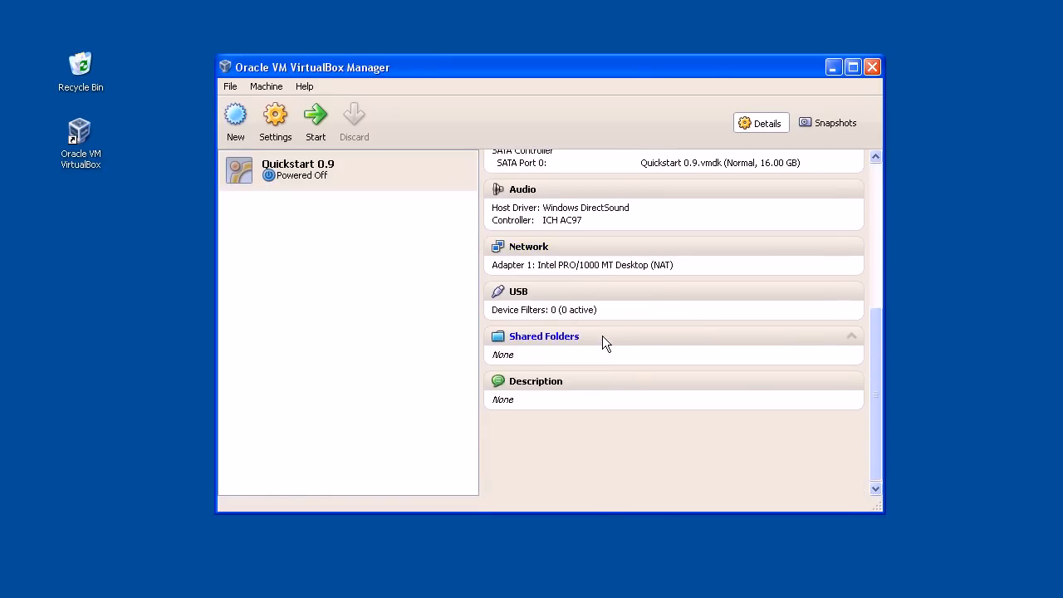
scroll(602, 336, "up", 6)
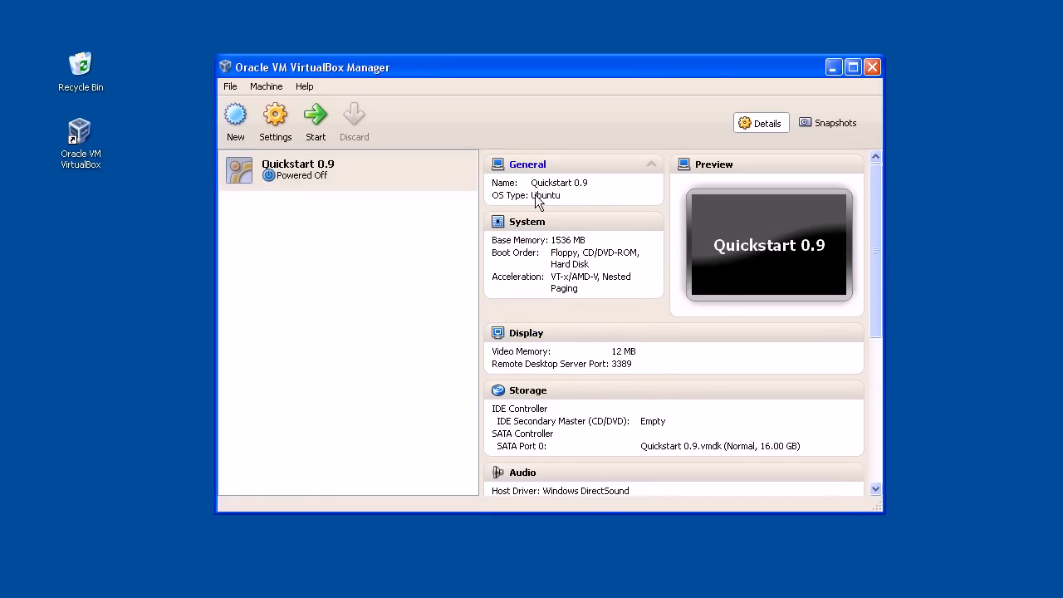
scroll(565, 332, "down", 1)
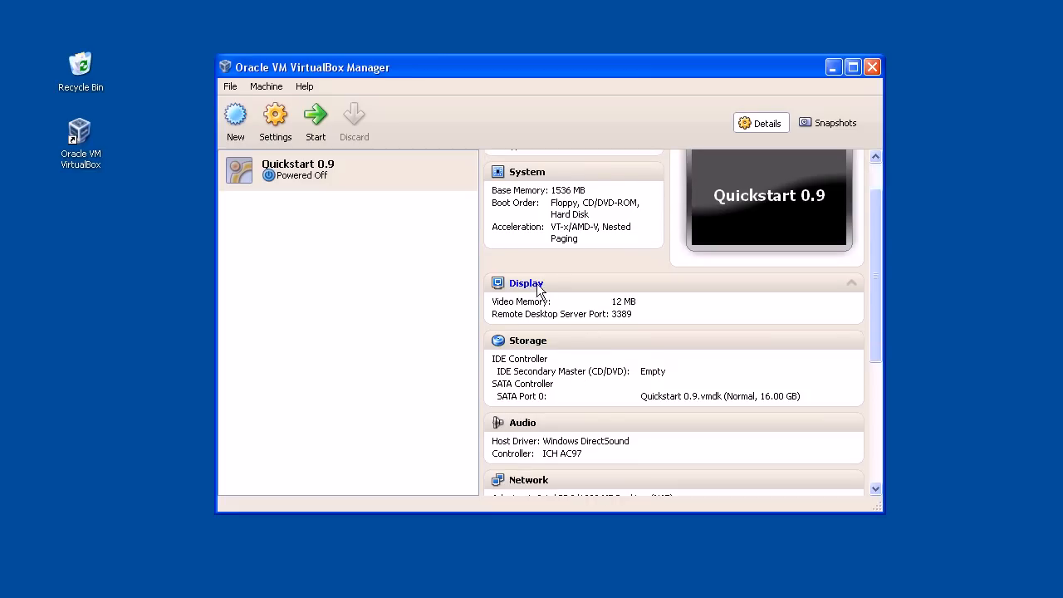
scroll(546, 342, "down", 1)
scroll(547, 339, "down", 3)
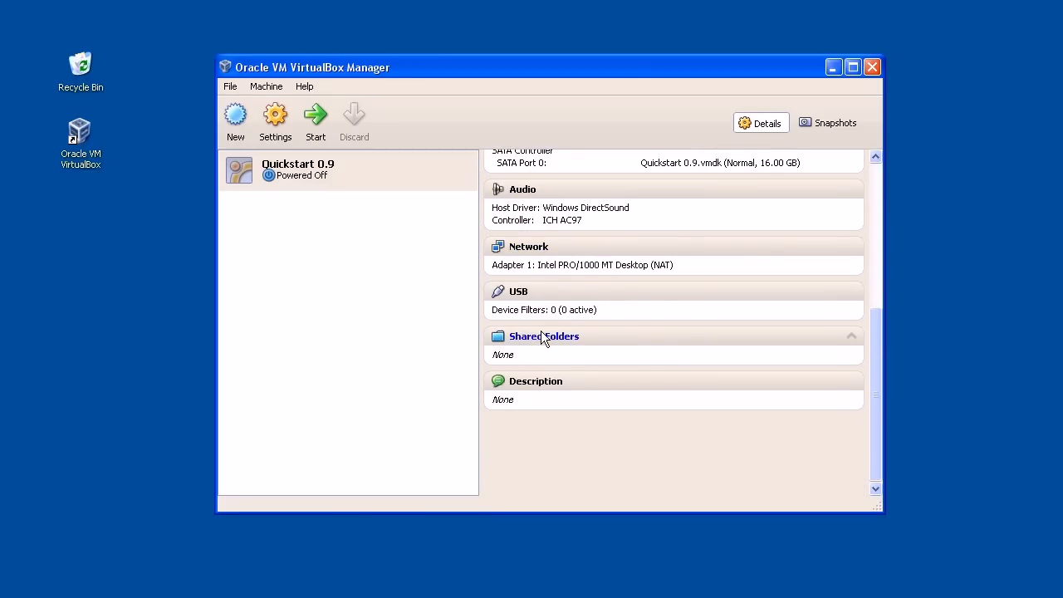
left_click(541, 333)
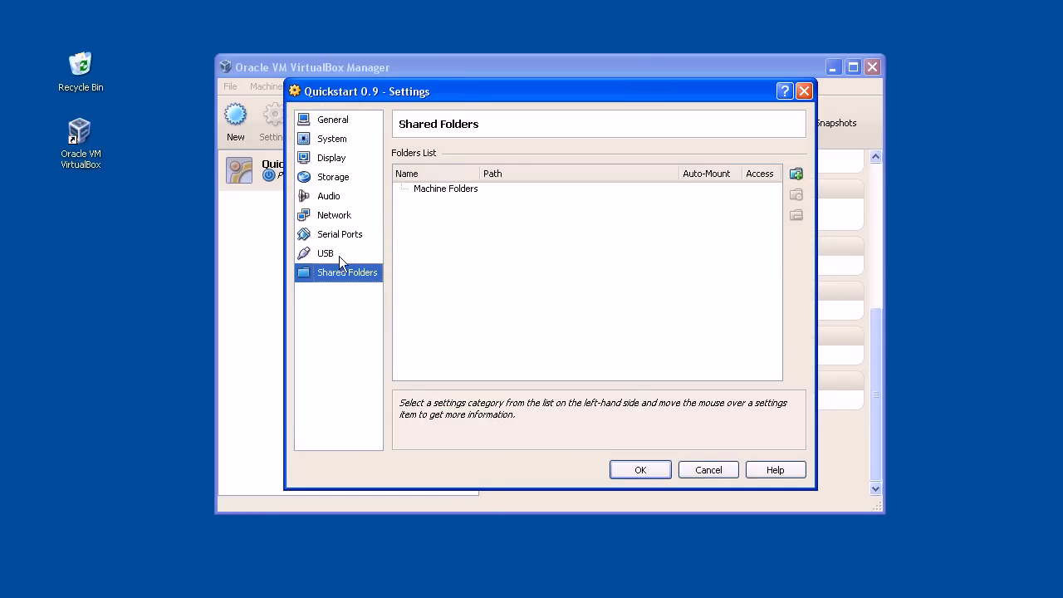
- Create a new folder named shared on the Windows desktop
left_click(118, 382)
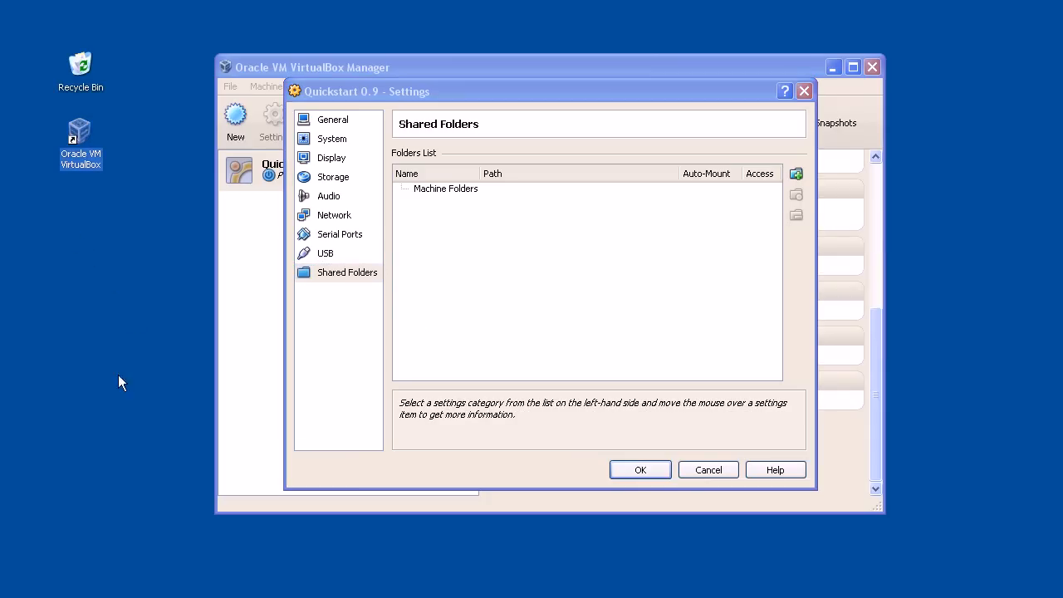
right_click(101, 324)
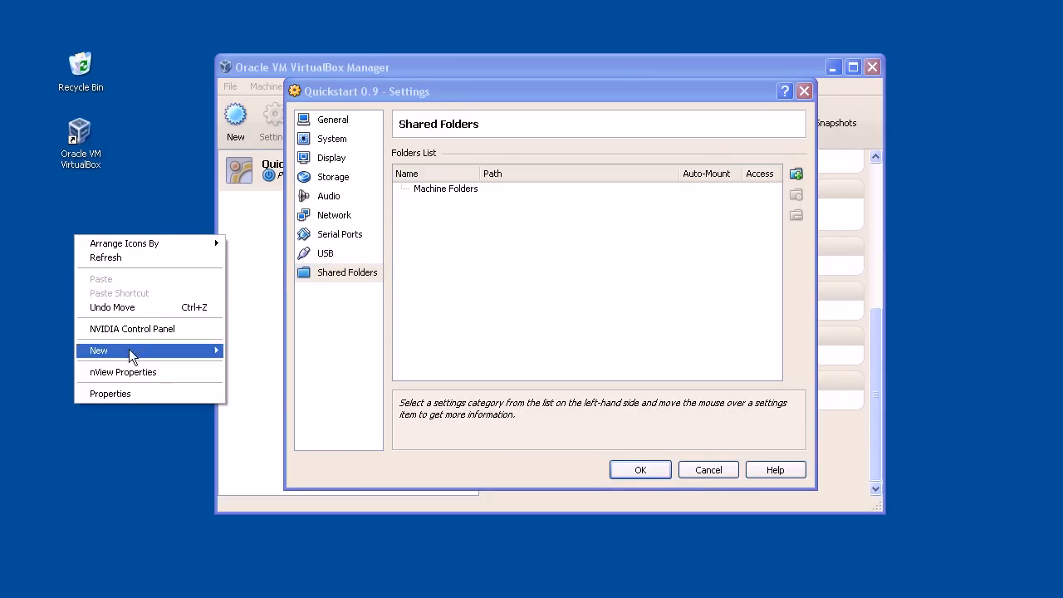
mouse_move(126, 350)
left_click(253, 350)
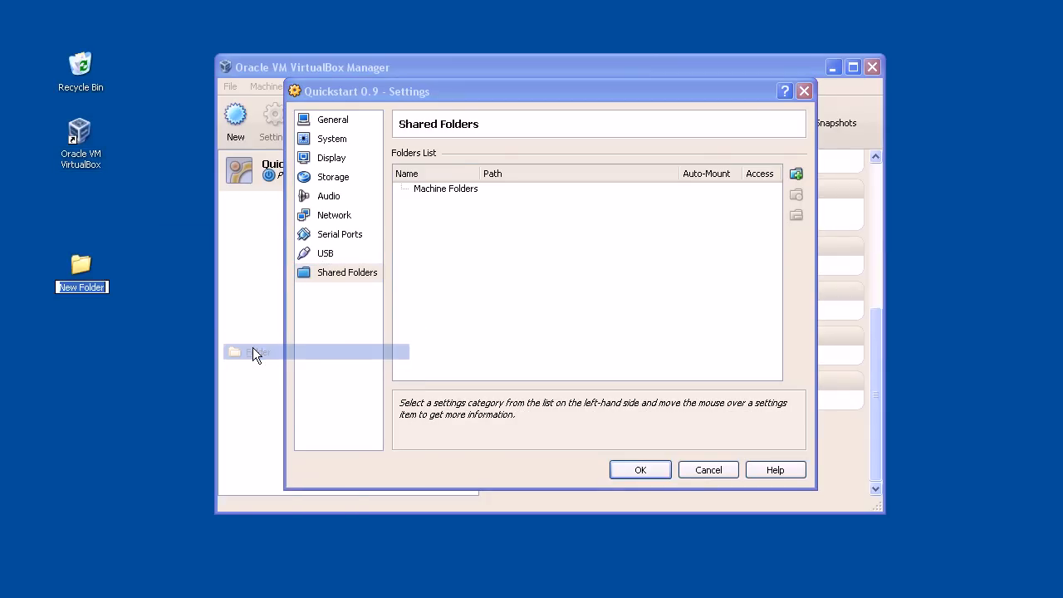
type("shared")
key("Return")
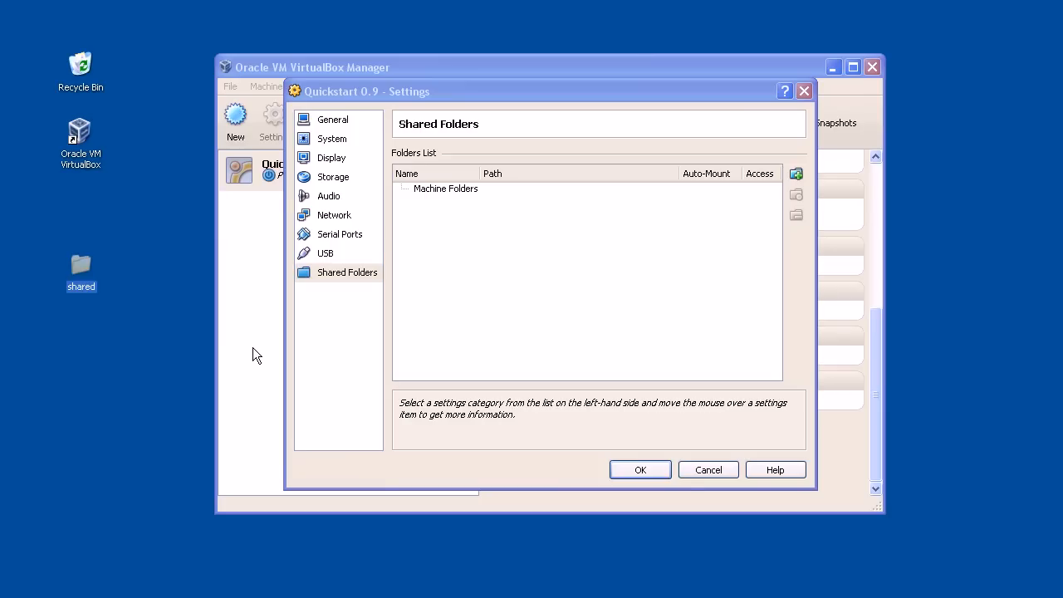
- Open the desktop folder shared, create a new text document in it with the default name, and close the folder window
double_click(73, 267)
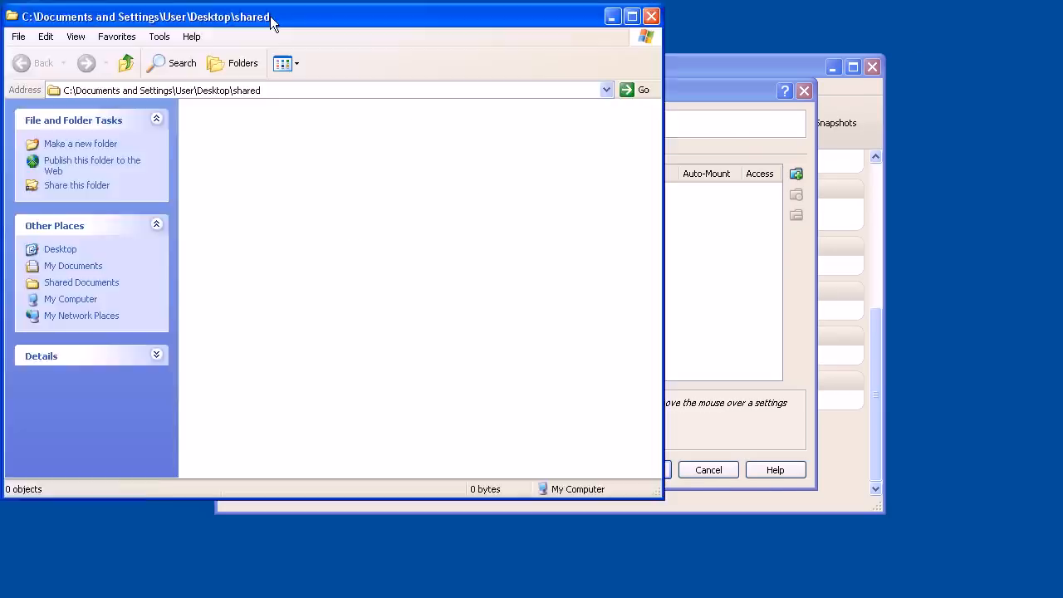
left_click_drag(269, 16, 427, 134)
right_click(459, 264)
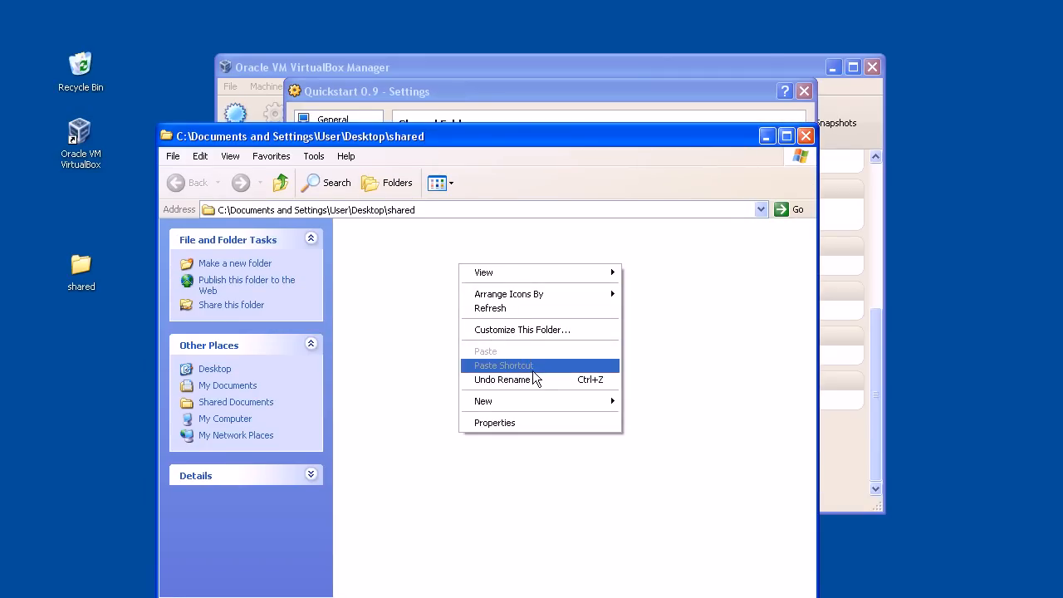
mouse_move(541, 402)
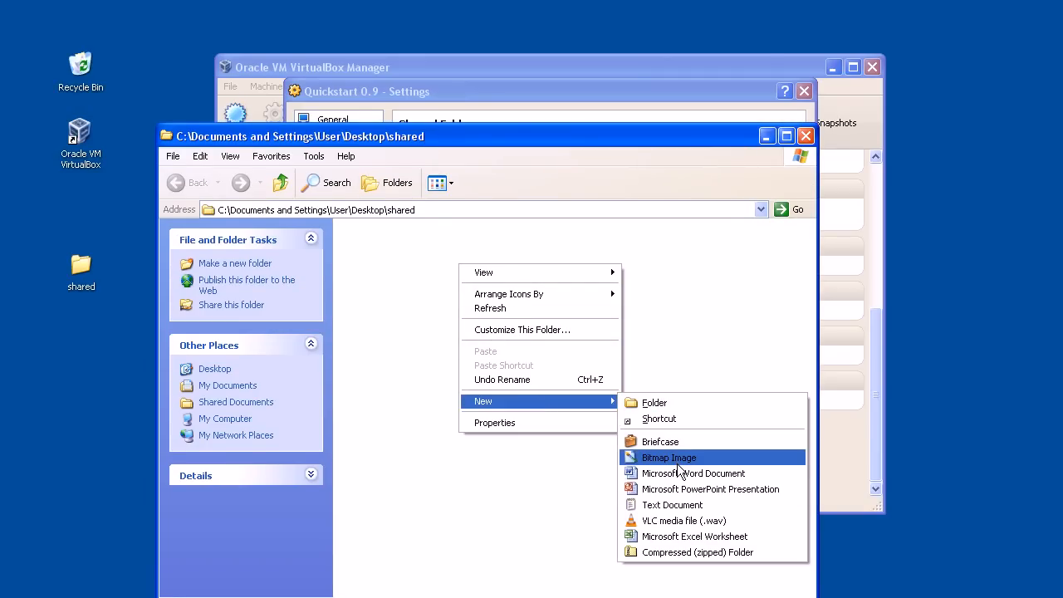
left_click(695, 505)
left_click(497, 358)
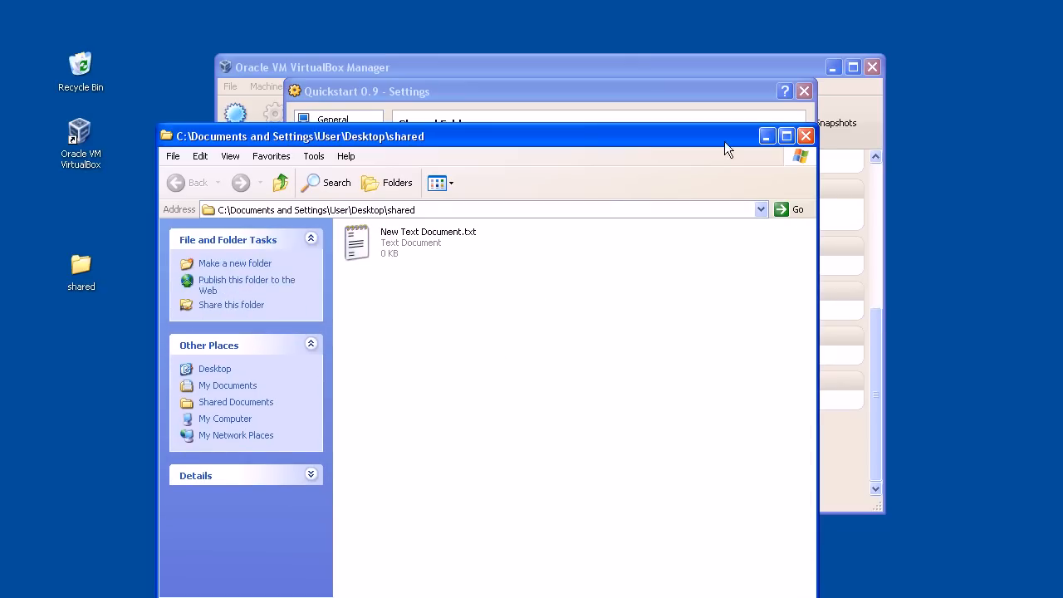
left_click(805, 135)
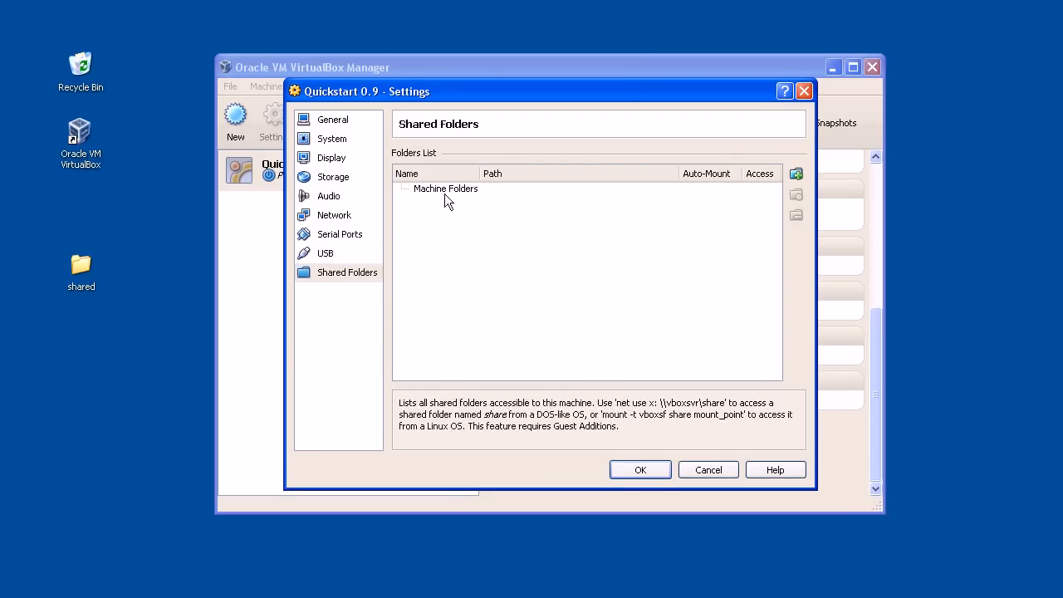
- Add the desktop folder shared as a machine shared folder named shared, with read-only and auto-mount off, and save the settings
left_click(798, 173)
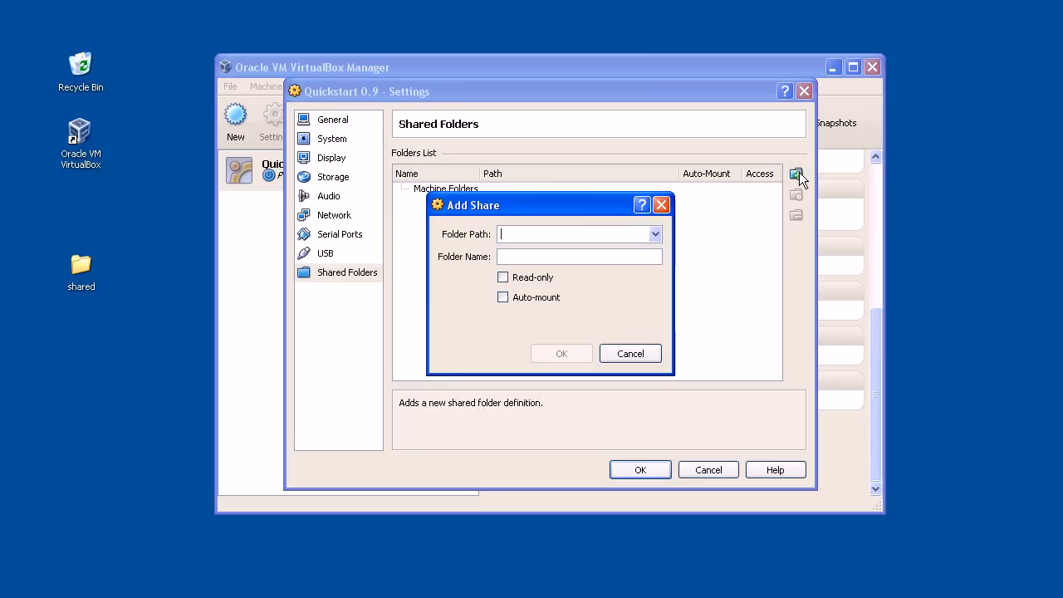
left_click(654, 235)
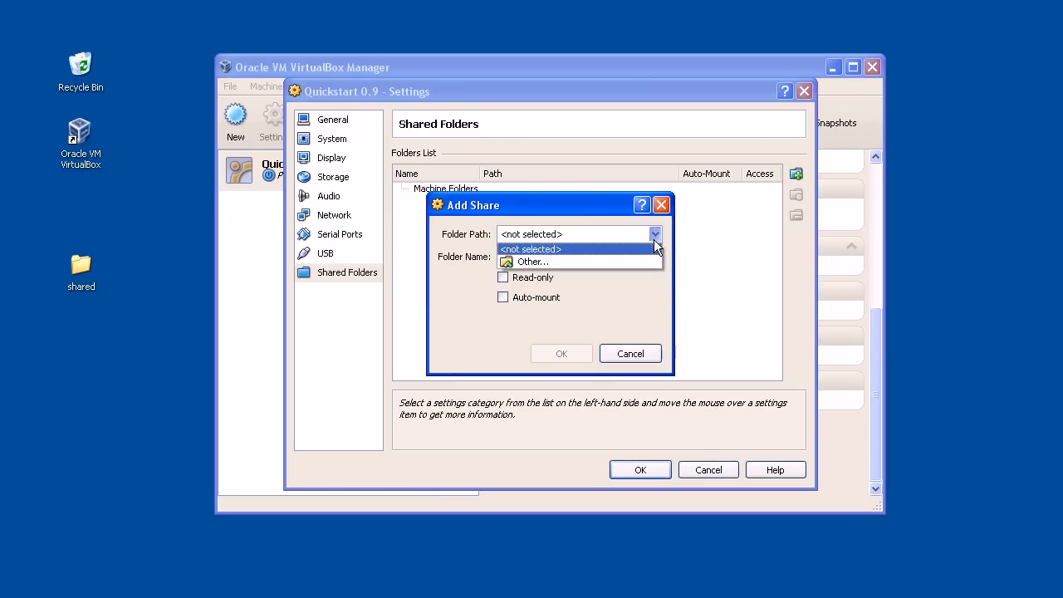
left_click(550, 262)
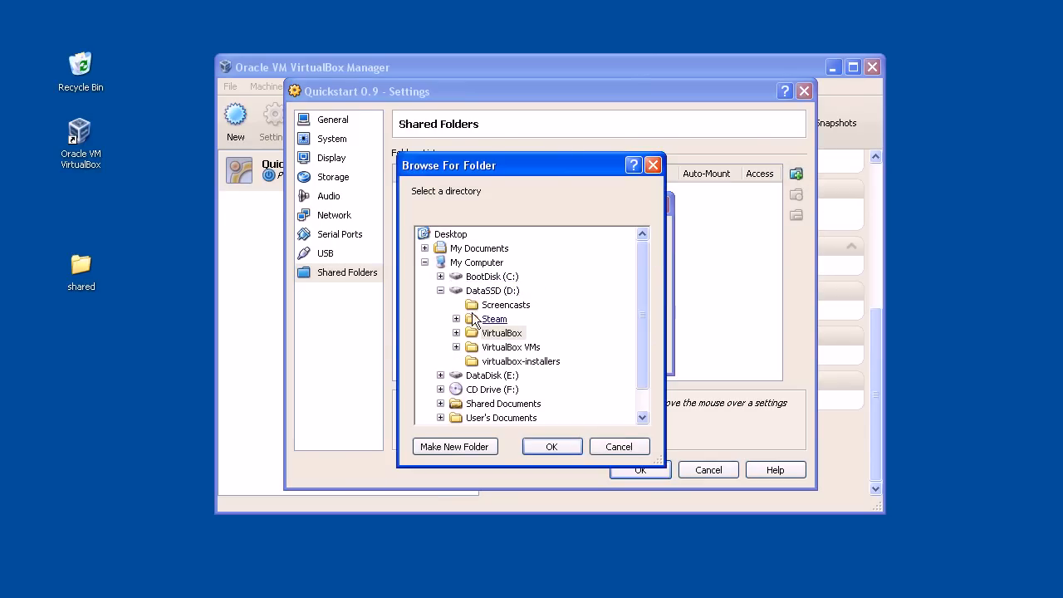
left_click(424, 261)
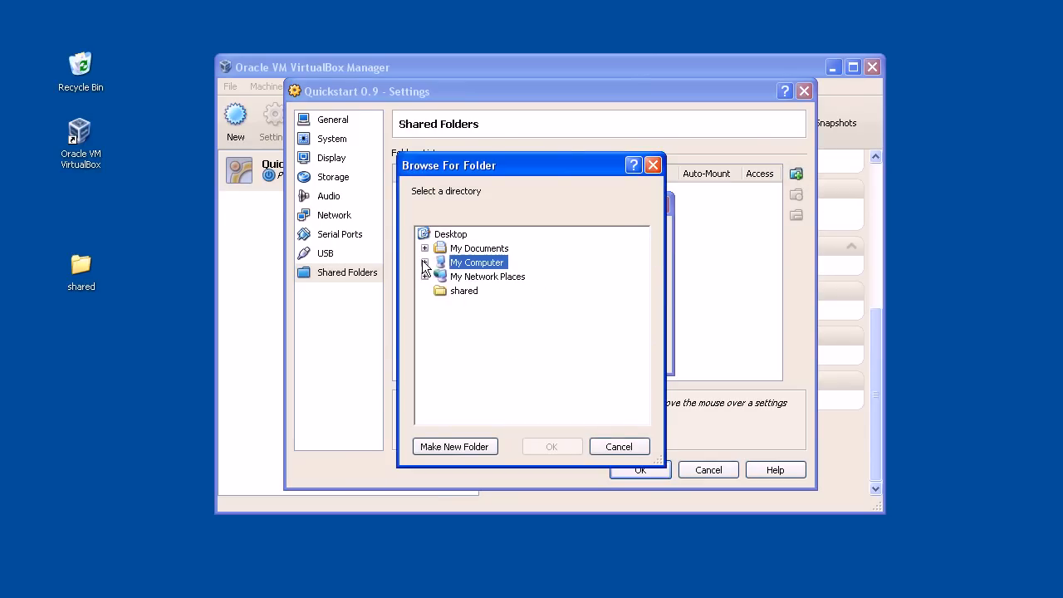
left_click(453, 291)
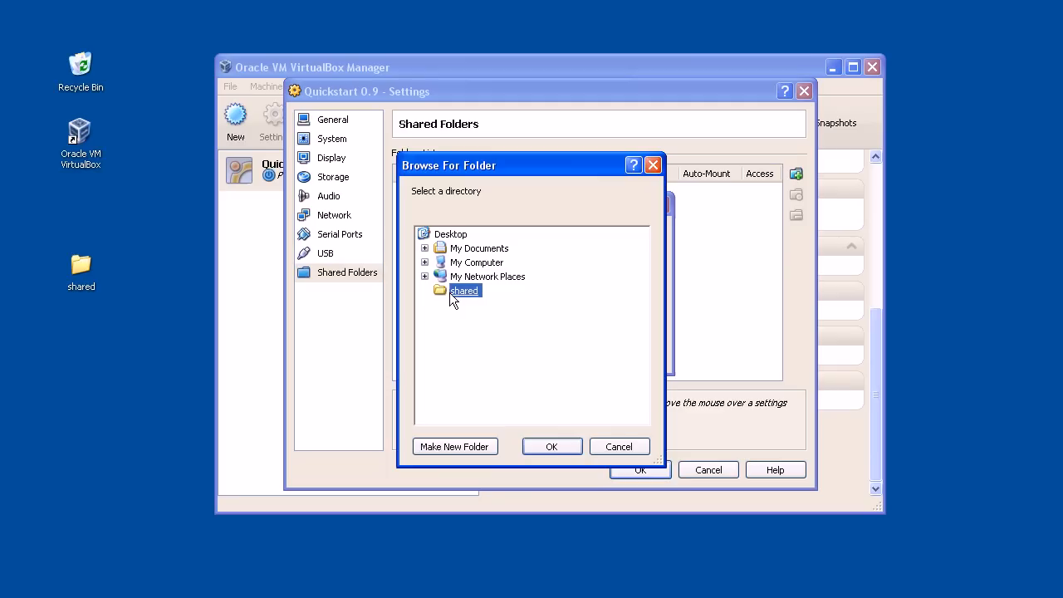
left_click(551, 446)
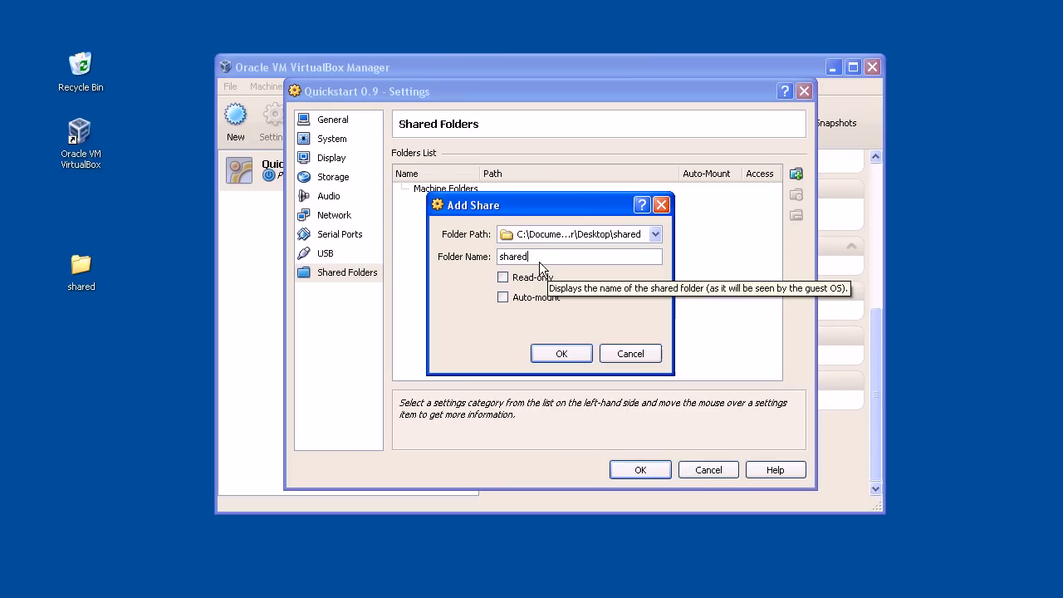
left_click(563, 354)
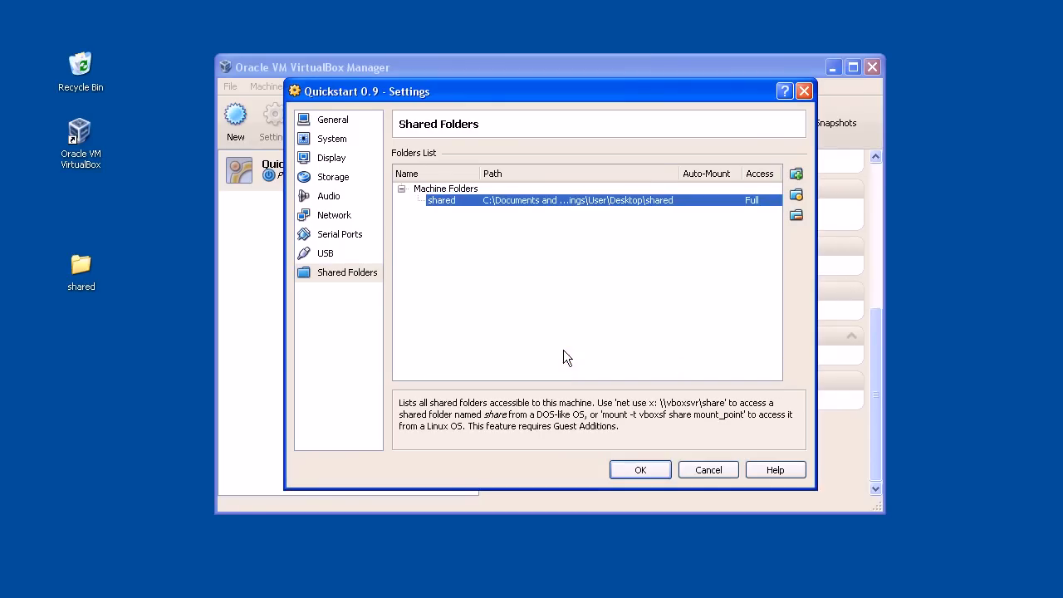
left_click(645, 471)
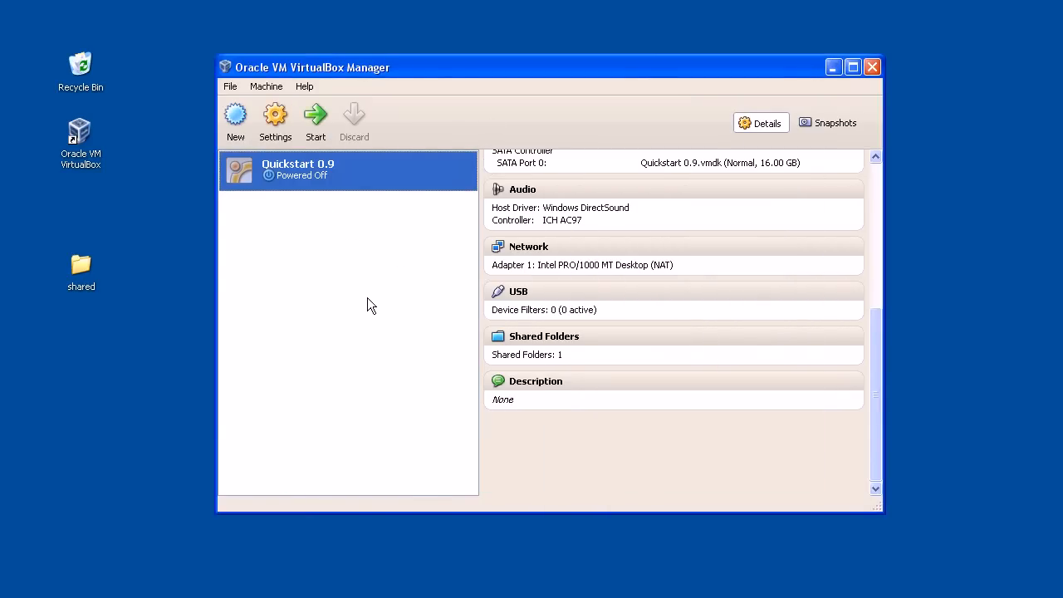
- Start the Quickstart 0.9 virtual machine and move its window so the whole guest desktop fits on the host screen
double_click(286, 164)
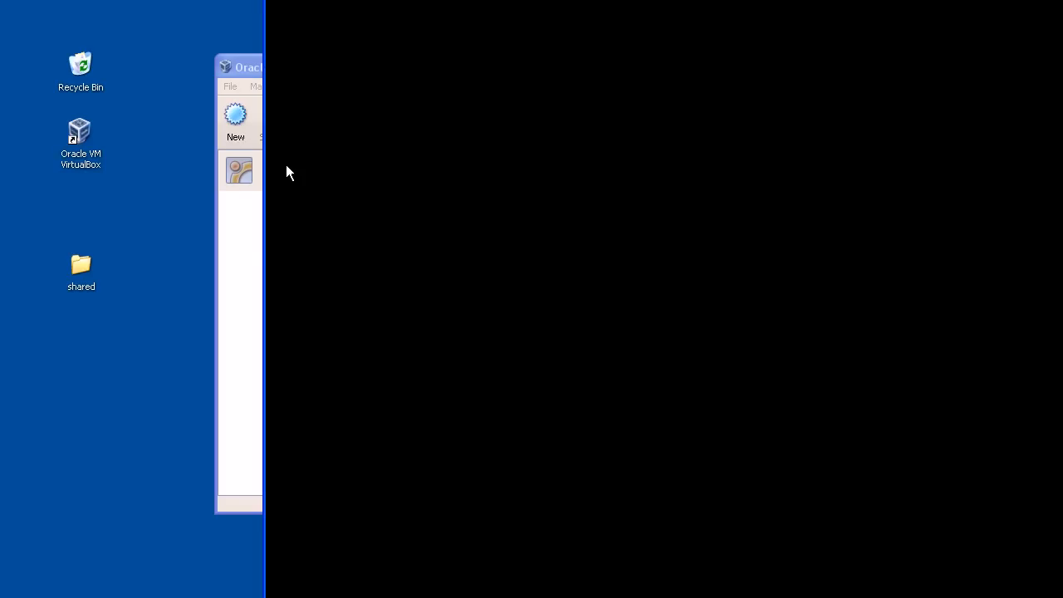
left_click_drag(475, 1, 283, 1)
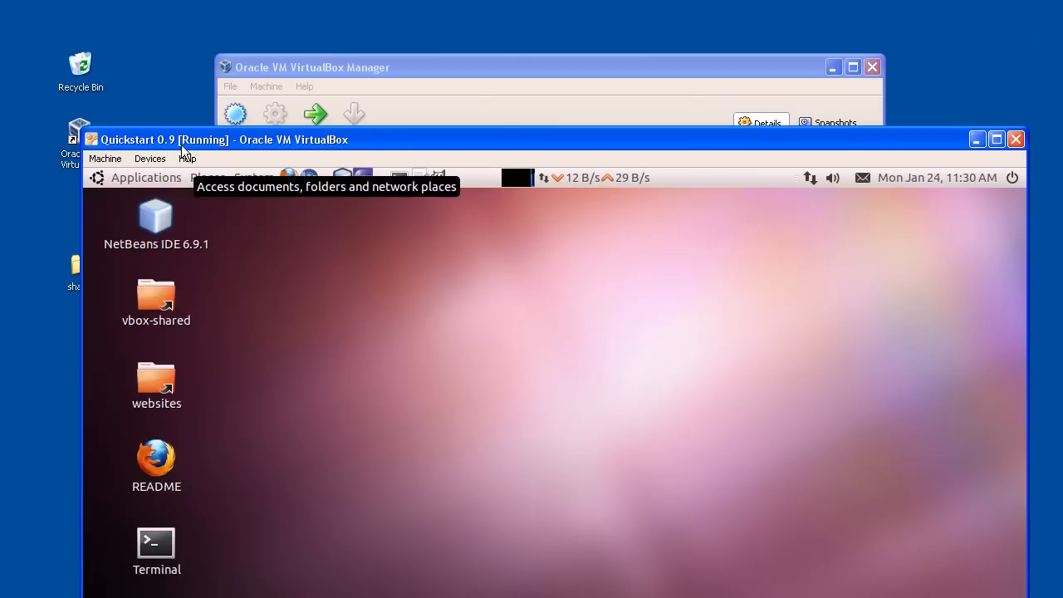
left_click_drag(181, 144, 194, 53)
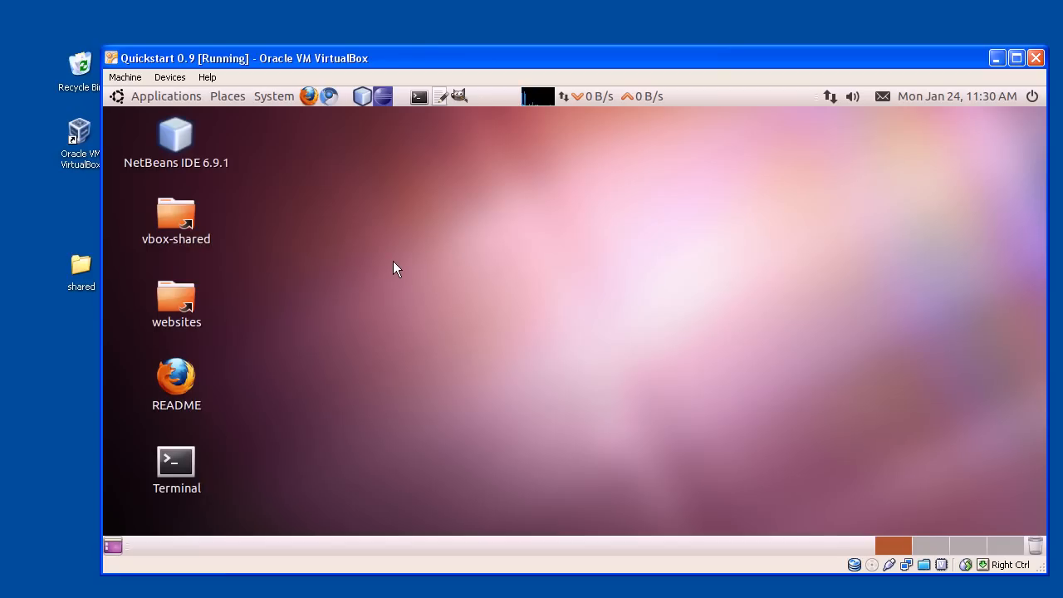
- Open the vbox-shared folder on the guest desktop, check it for New Text Document.txt from the host, and close the folder window
left_click(184, 215)
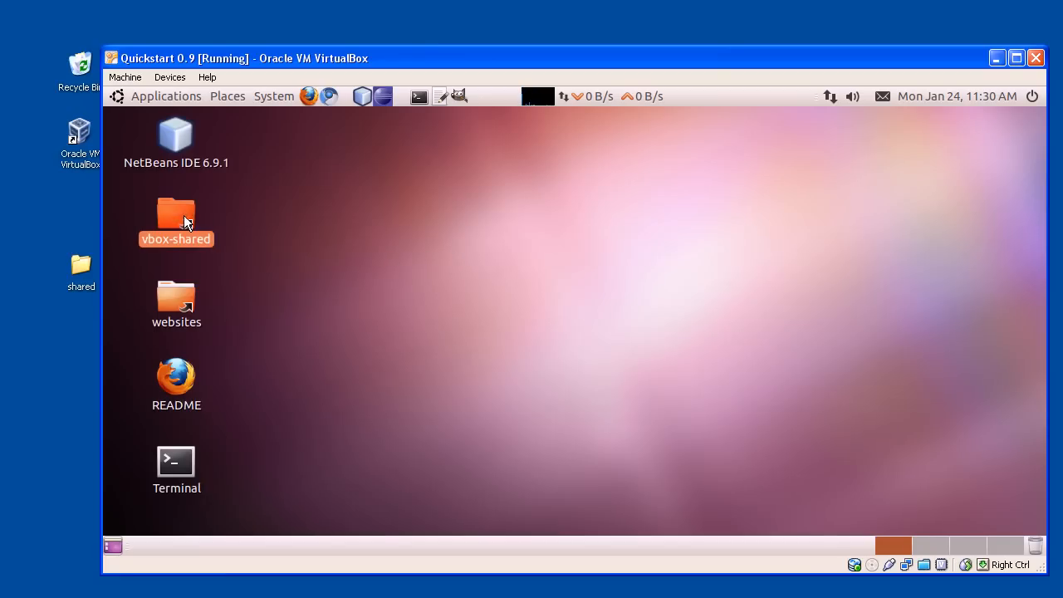
double_click(176, 216)
left_click_drag(292, 123, 493, 145)
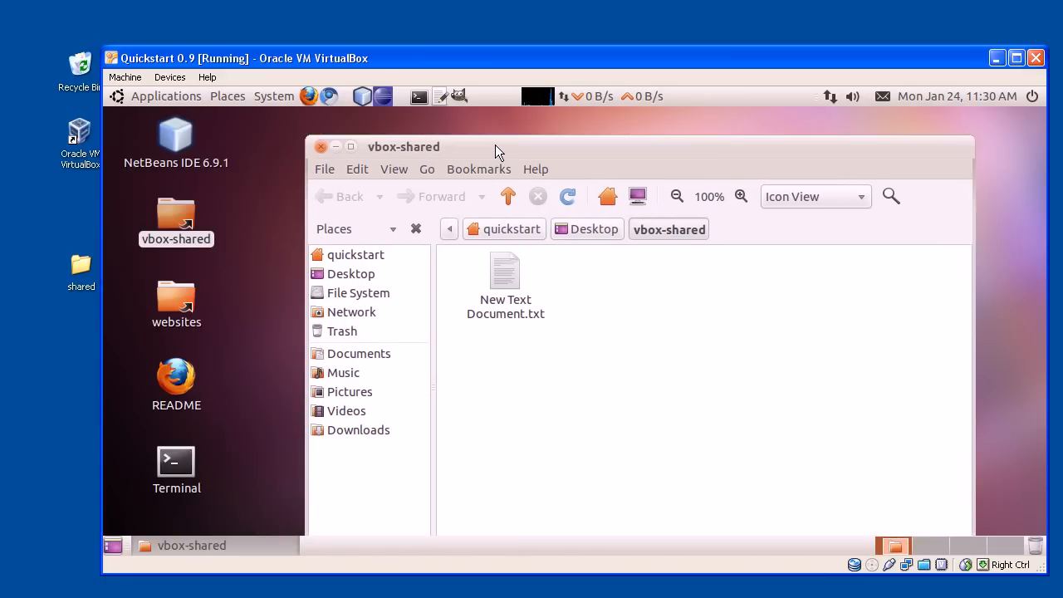
left_click(510, 287)
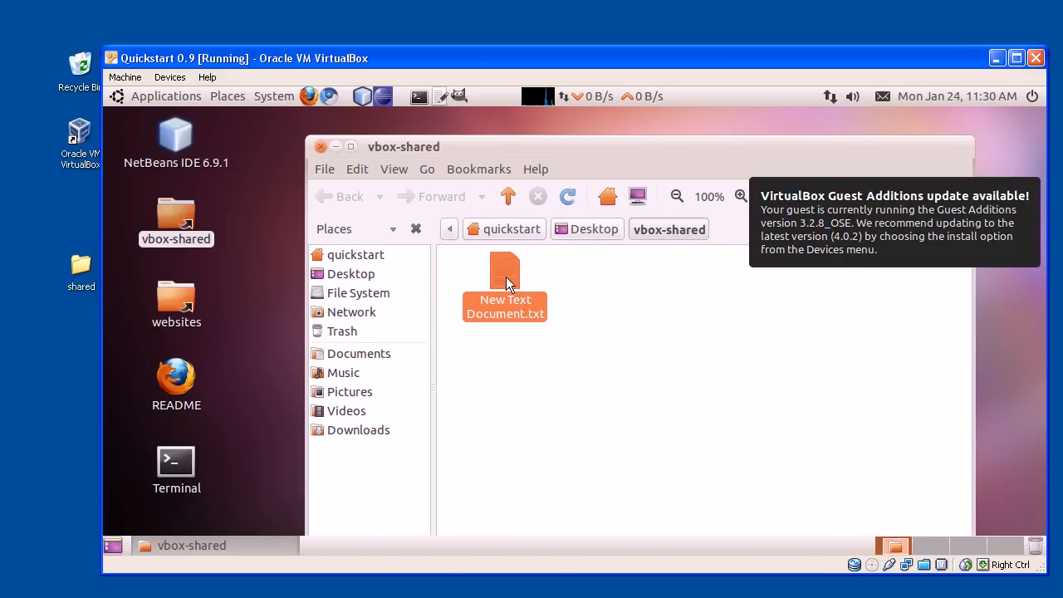
left_click(693, 356)
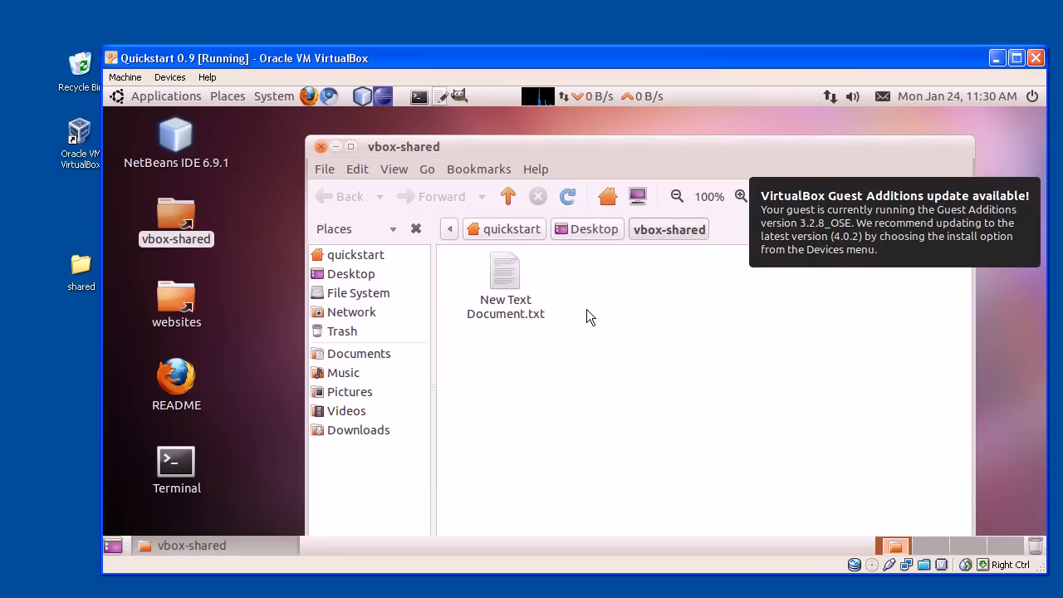
left_click(320, 147)
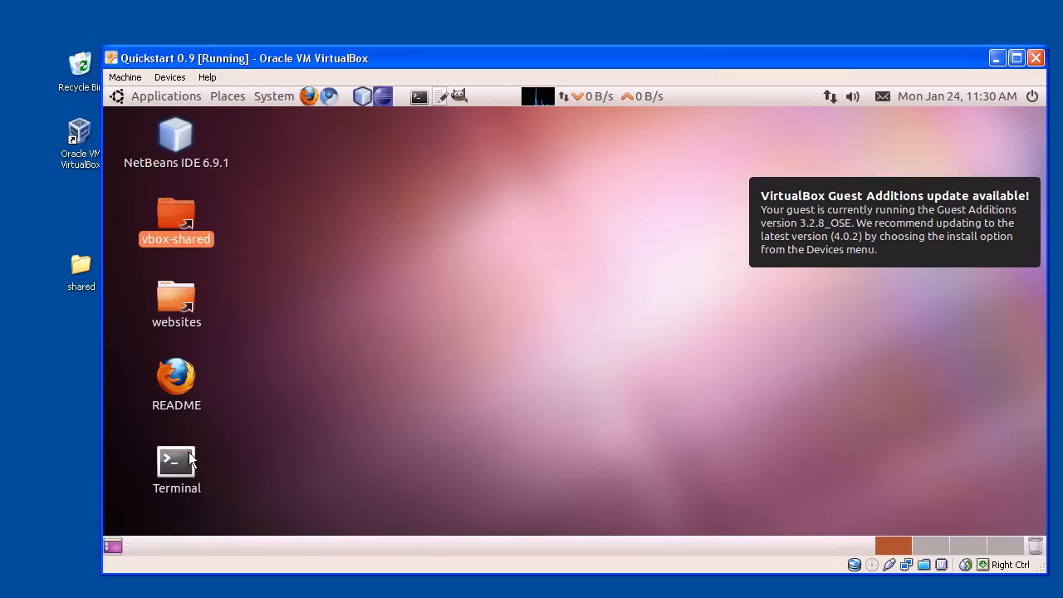